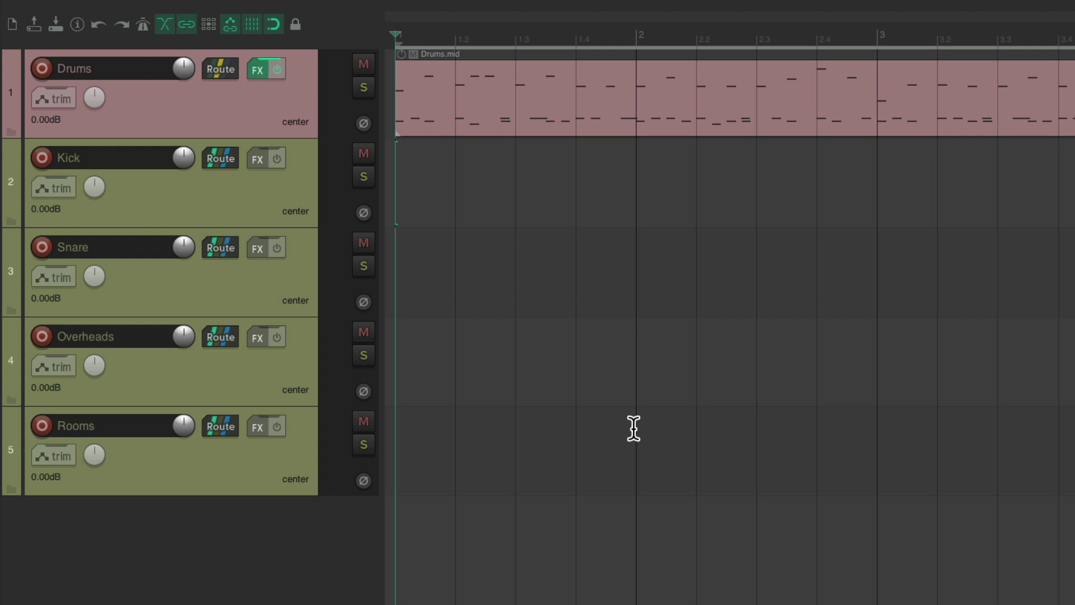
Step: Audition the drums, then solo the Snare track and play it alone
{"action": "key", "text": "space"}
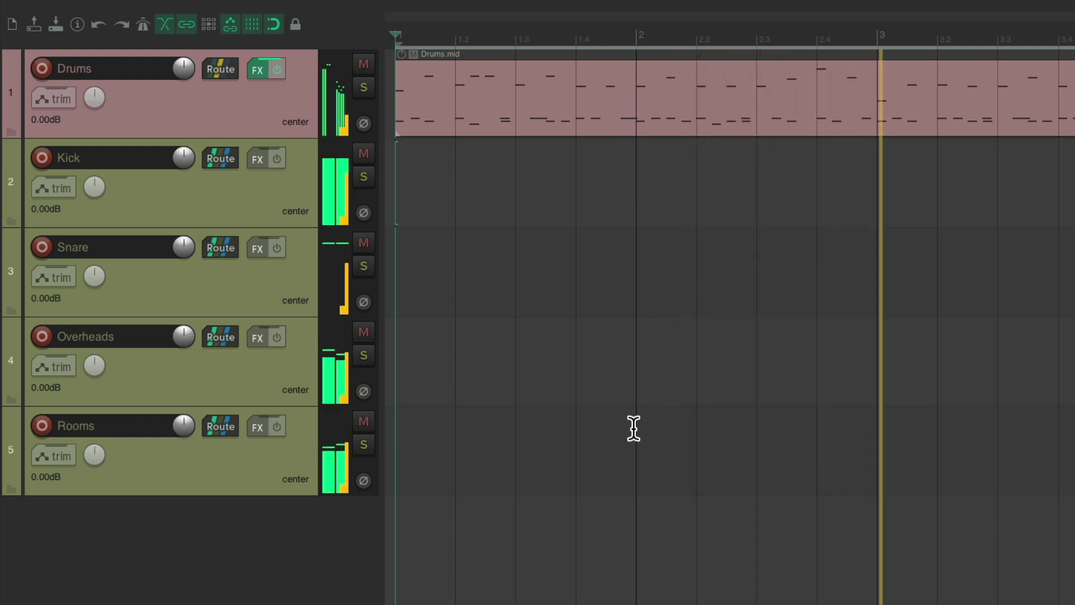
{"action": "key", "text": "space"}
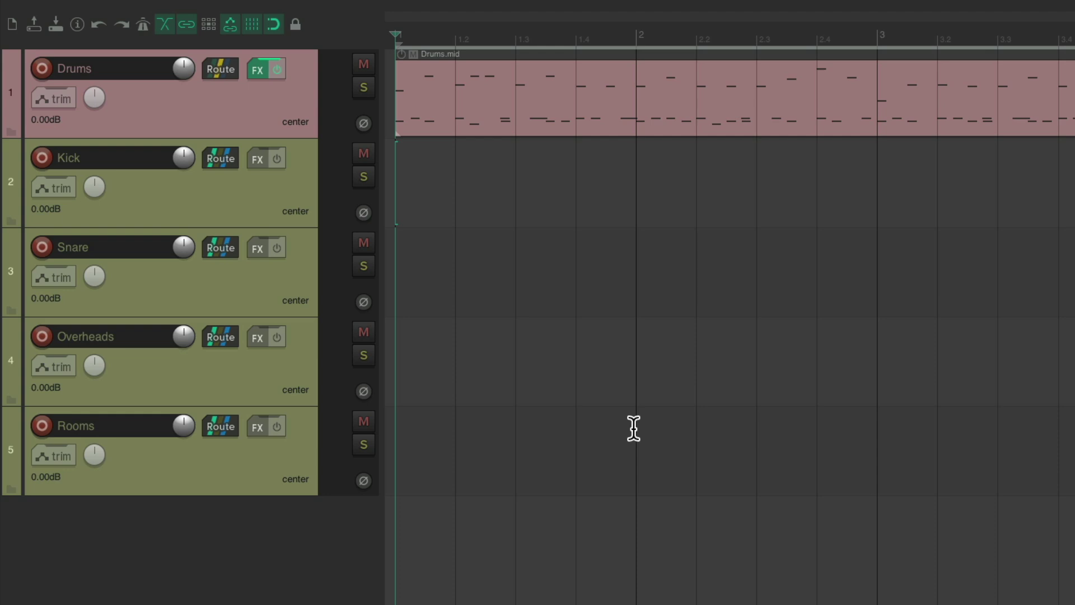
{"action": "left_click", "coordinate": [362, 269]}
{"action": "key", "text": "space"}
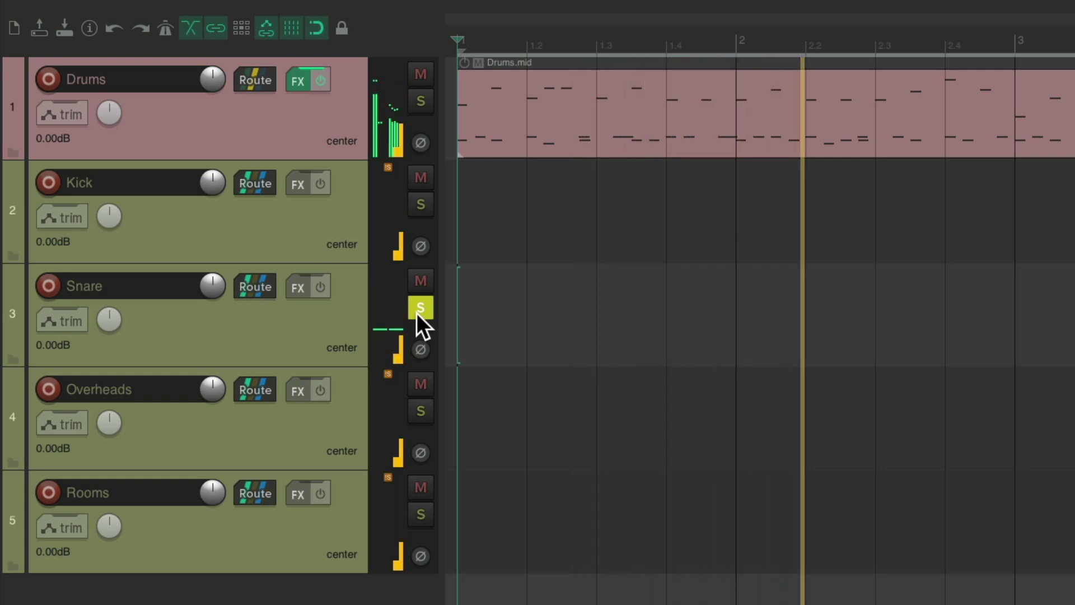
{"action": "key", "text": "space"}
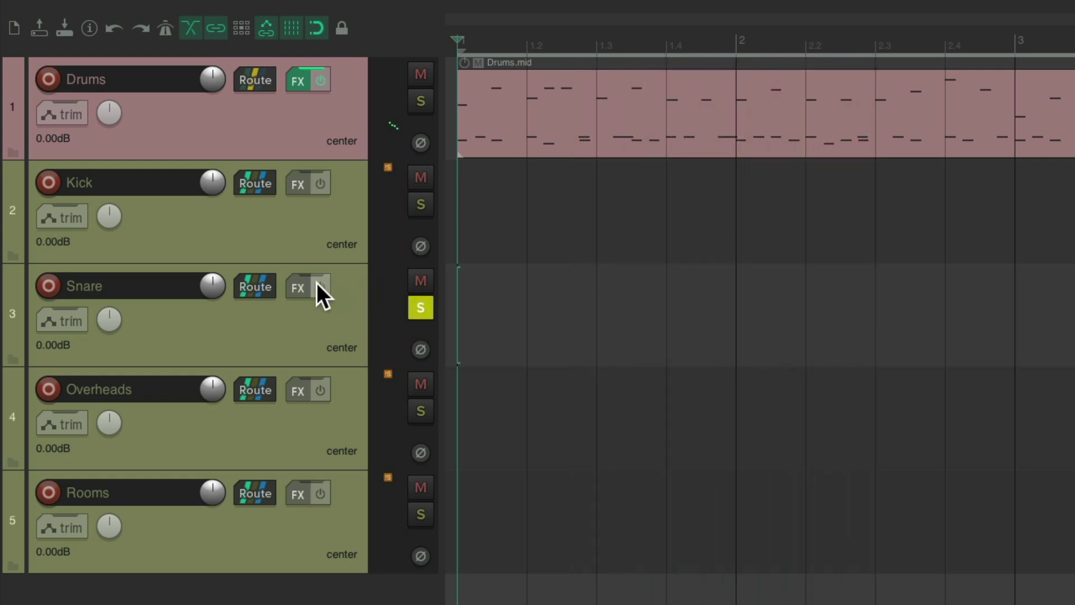
Step: Filter the Snare's Add FX browser by 'transient' and select JS: Transient Controller
{"action": "left_click", "coordinate": [299, 288]}
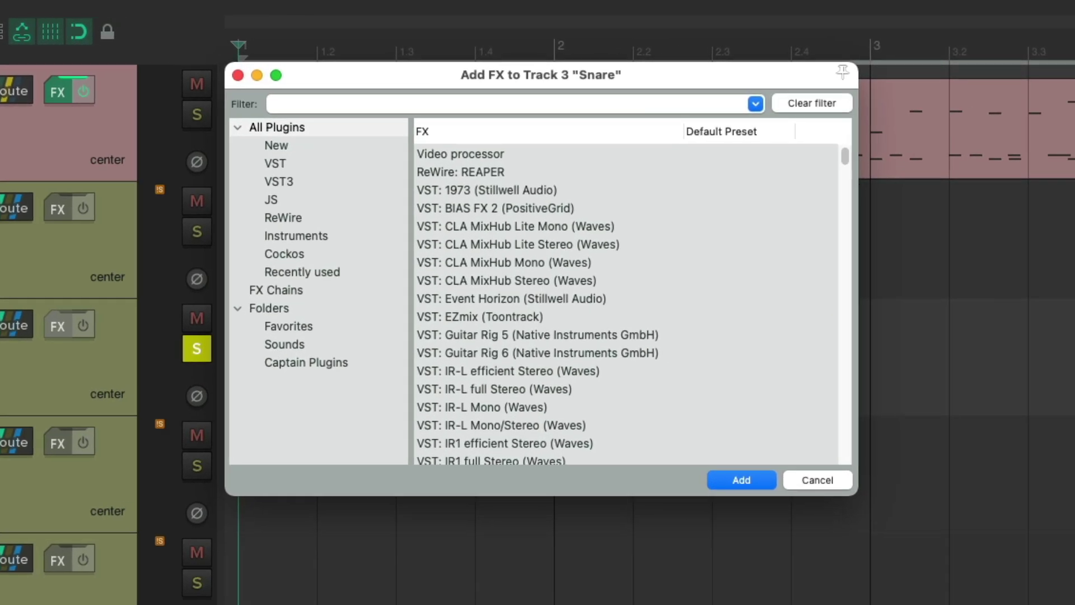
{"action": "type", "text": "transient"}
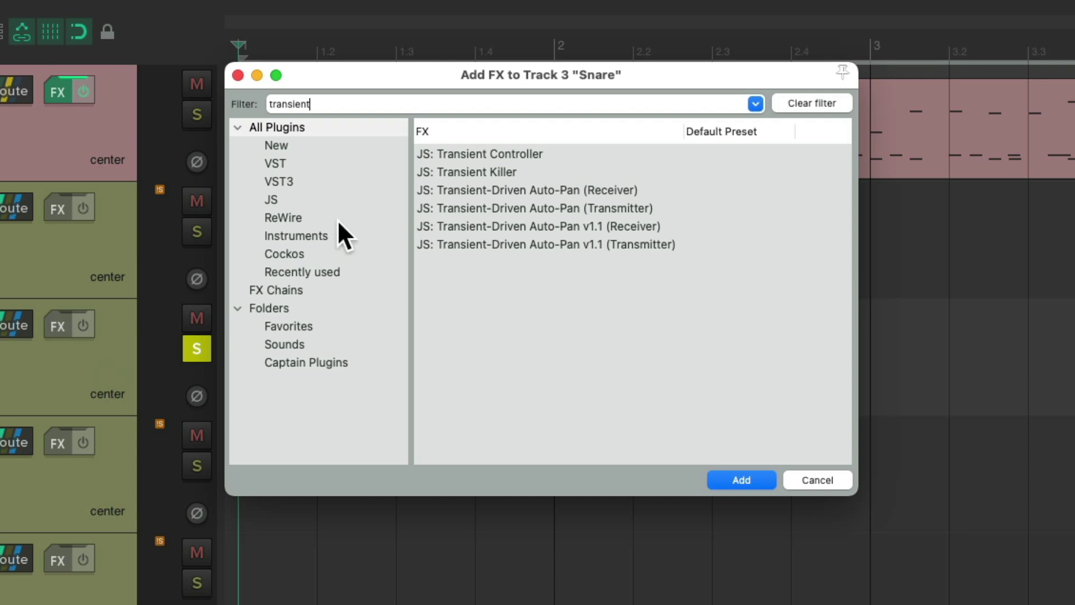
{"action": "left_click", "coordinate": [569, 153]}
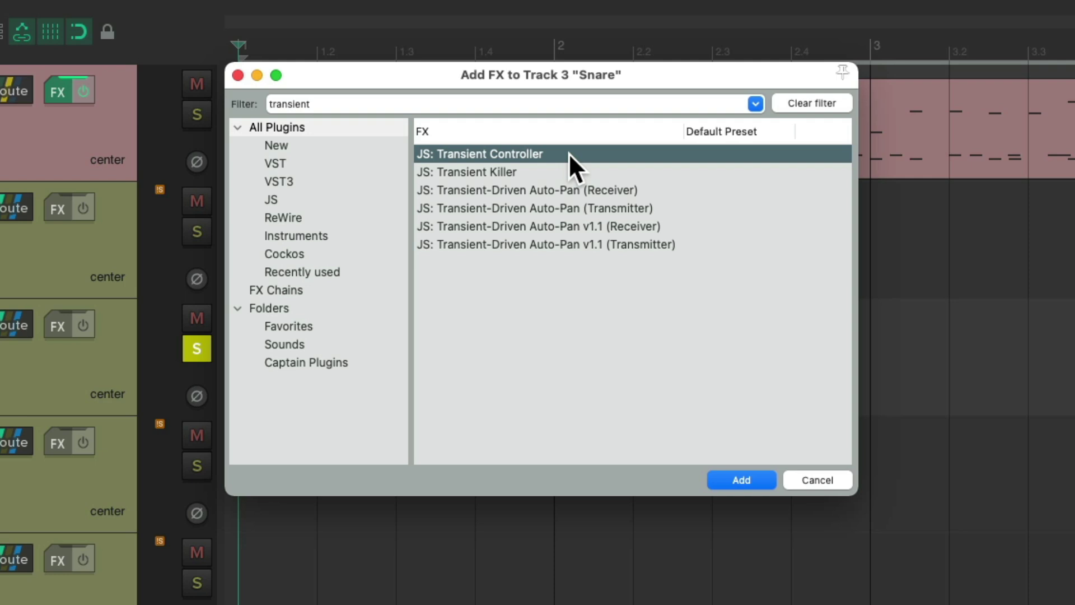
Step: Load JS: Transient Controller on Snare and cut Sustain to -100.0, auditioning before and after
{"action": "double_click", "coordinate": [564, 154]}
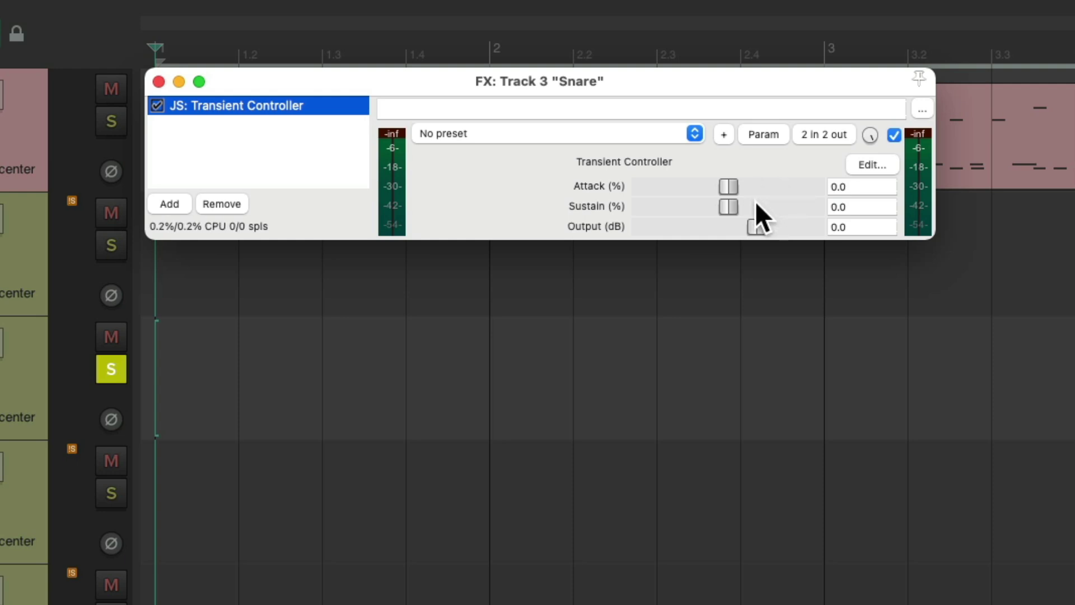
{"action": "key", "text": "space"}
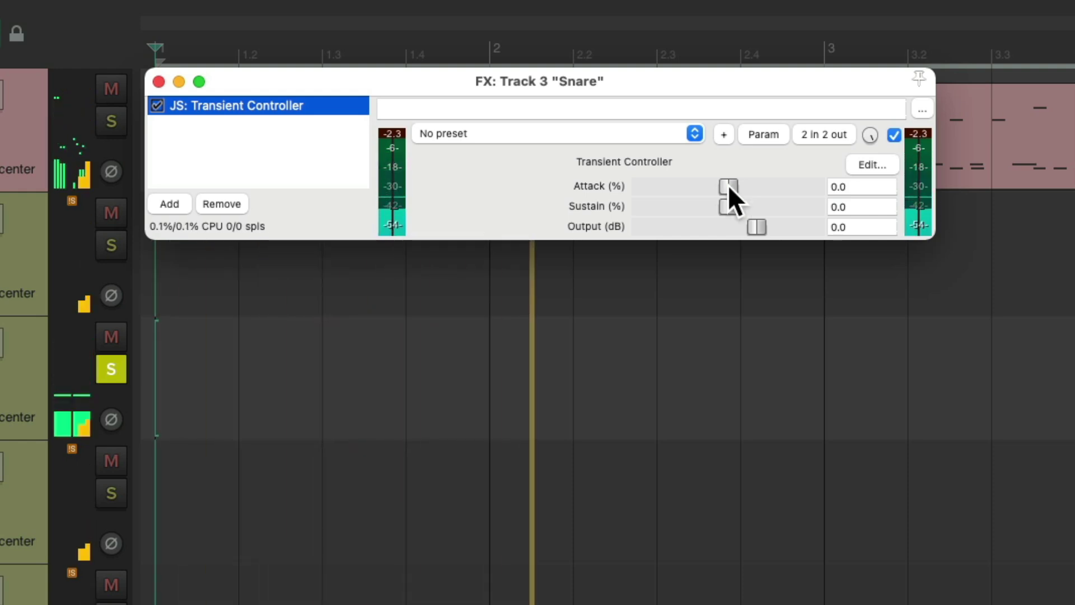
{"action": "key", "text": "space"}
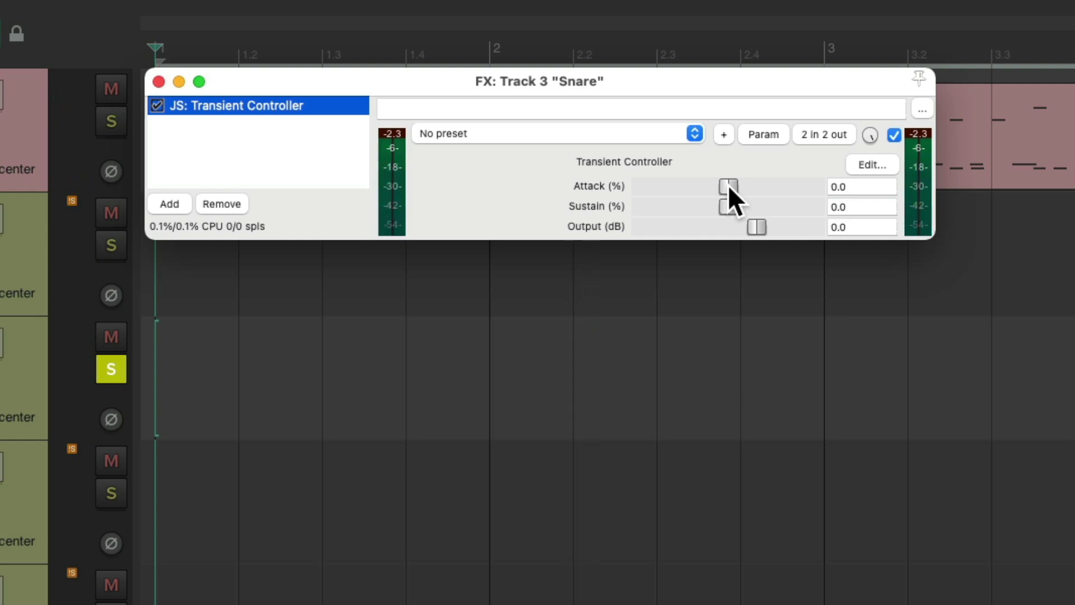
{"action": "left_click_drag", "start_coordinate": [731, 211], "coordinate": [674, 207]}
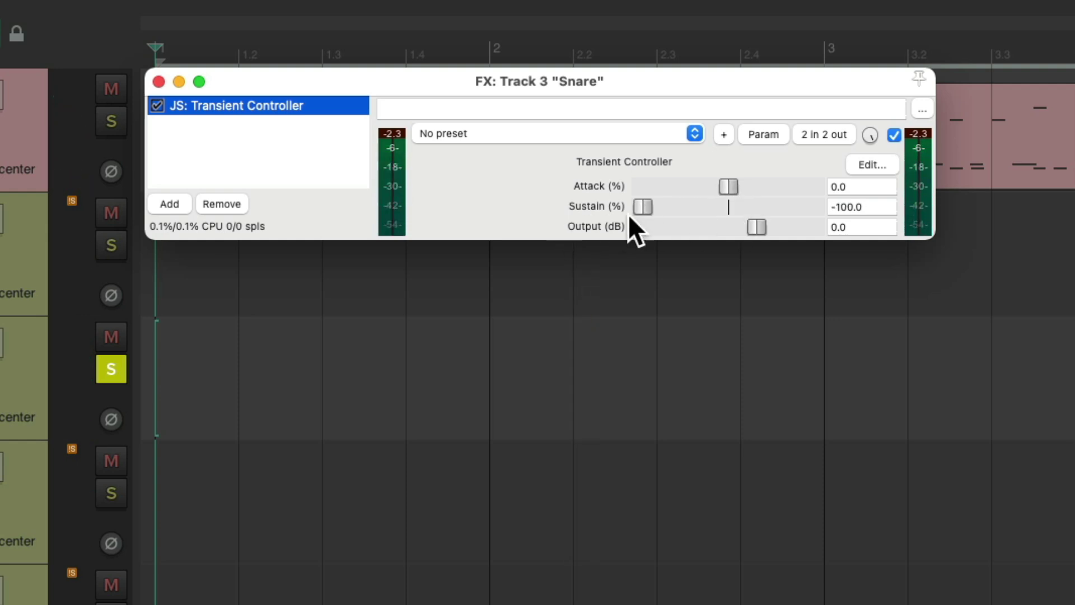
{"action": "key", "text": "space"}
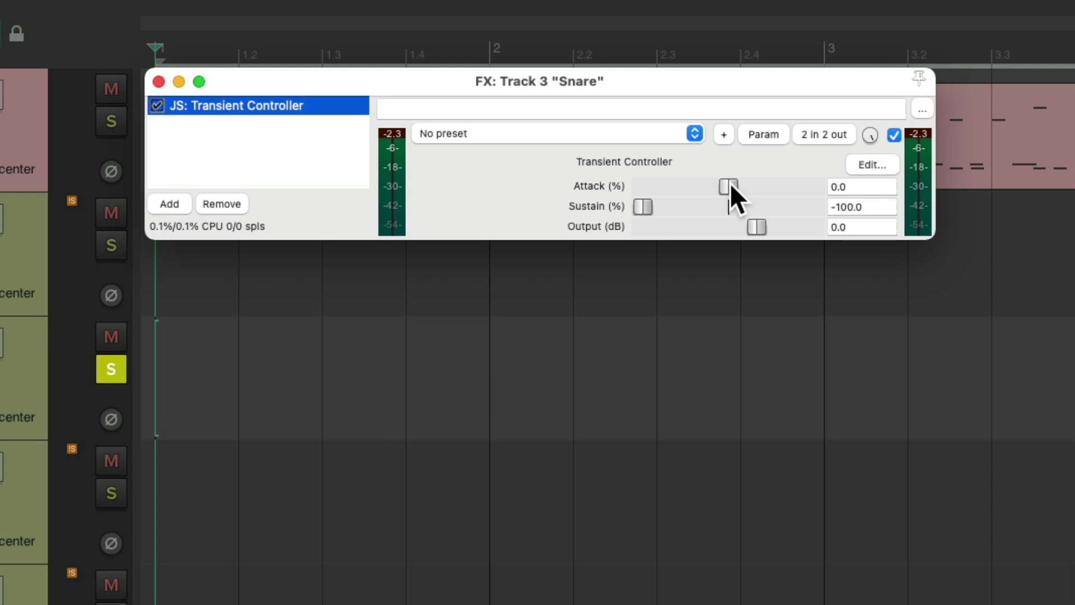
Step: Raise the Snare Transient Controller's Attack to 41.0 while the snare plays
{"action": "key", "text": "space"}
{"action": "left_click_drag", "start_coordinate": [730, 182], "coordinate": [765, 186]}
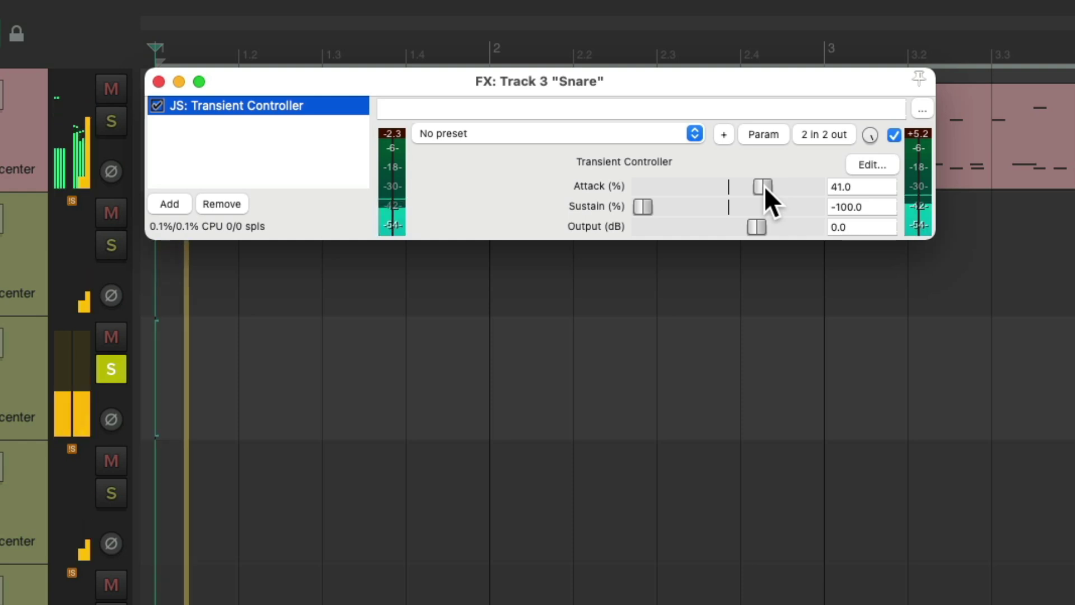
{"action": "mouse_move", "coordinate": [765, 186]}
{"action": "left_mouse_down"}
{"action": "mouse_move", "coordinate": [813, 190]}
{"action": "mouse_move", "coordinate": [765, 200]}
{"action": "left_mouse_up"}
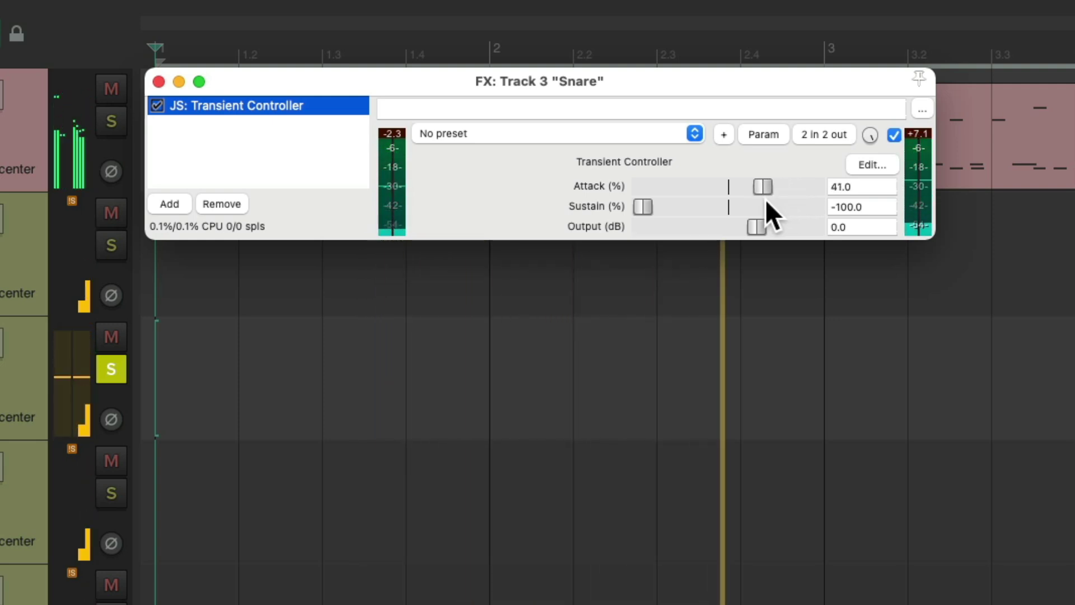
{"action": "key", "text": "space"}
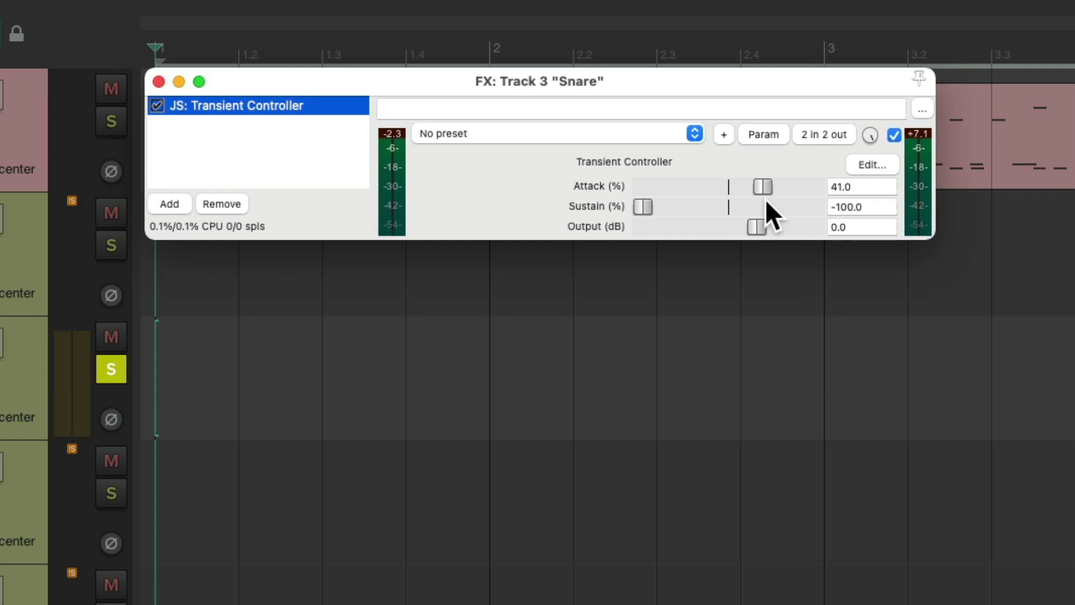
Step: Compare the snare with the Transient Controller bypassed and re-enabled during playback
{"action": "key", "text": "space"}
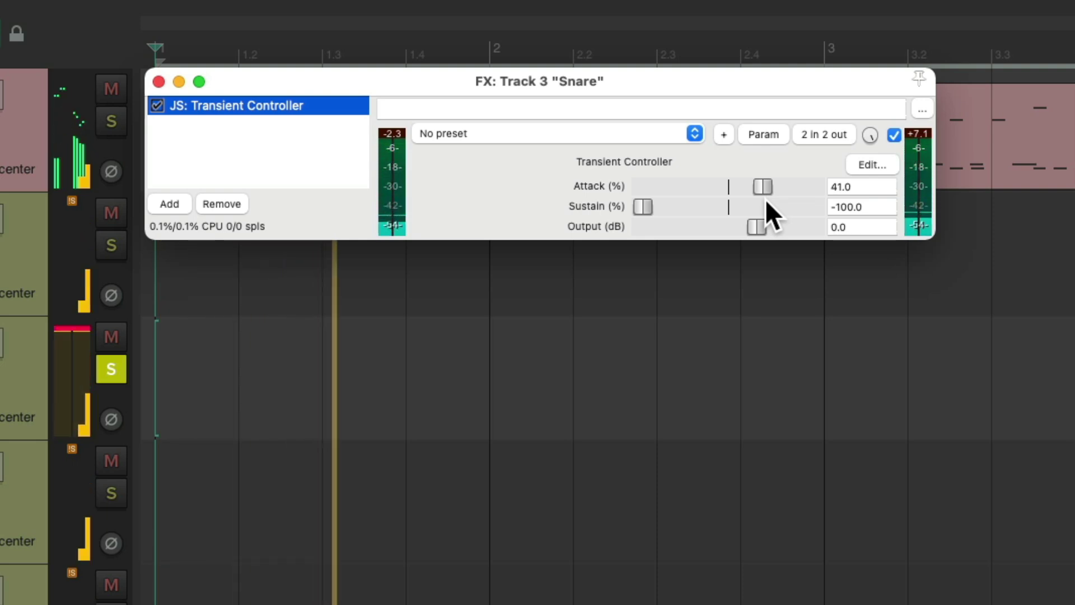
{"action": "key", "text": "space"}
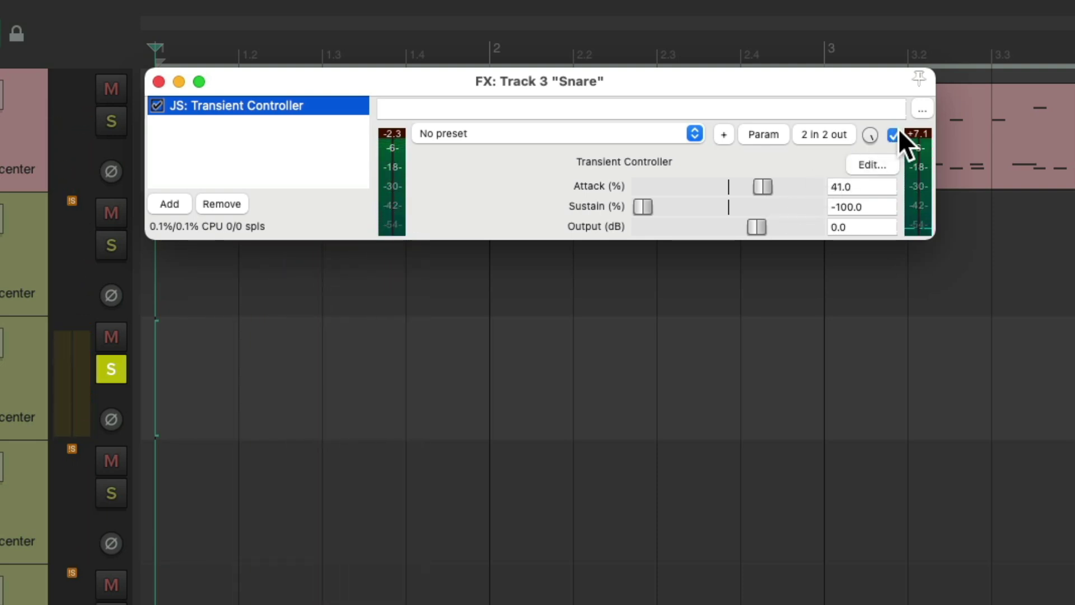
{"action": "key", "text": "space"}
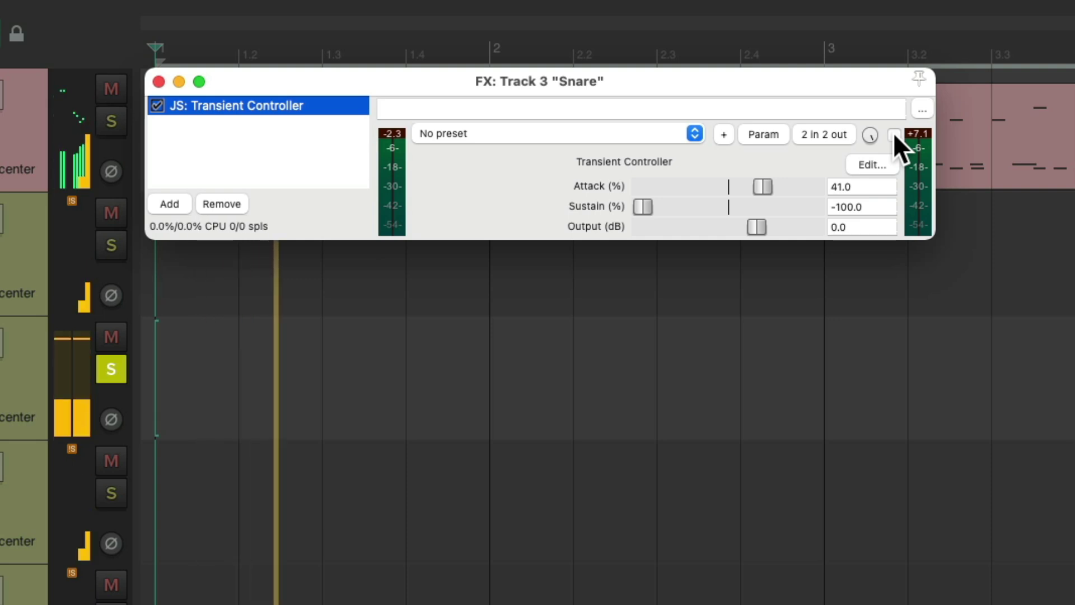
{"action": "left_click", "coordinate": [894, 134]}
{"action": "key", "text": "space"}
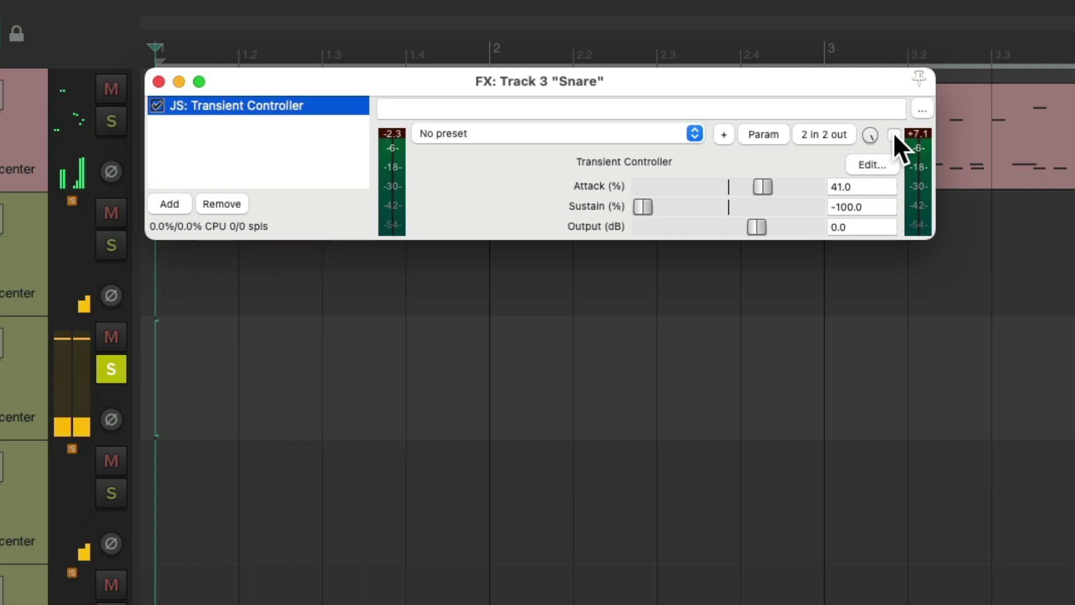
{"action": "key", "text": "space"}
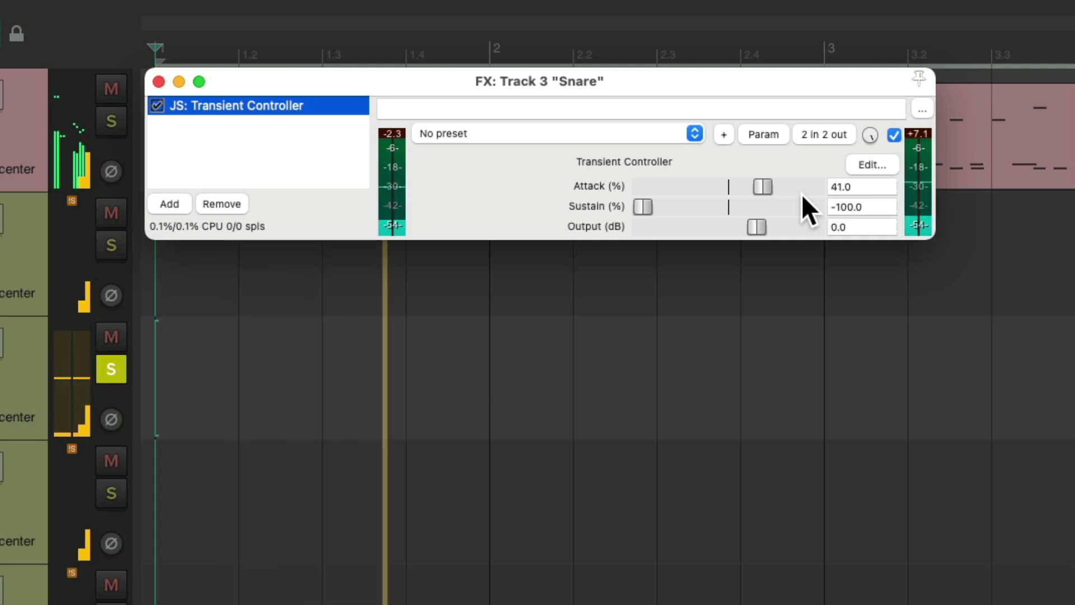
{"action": "key", "text": "space"}
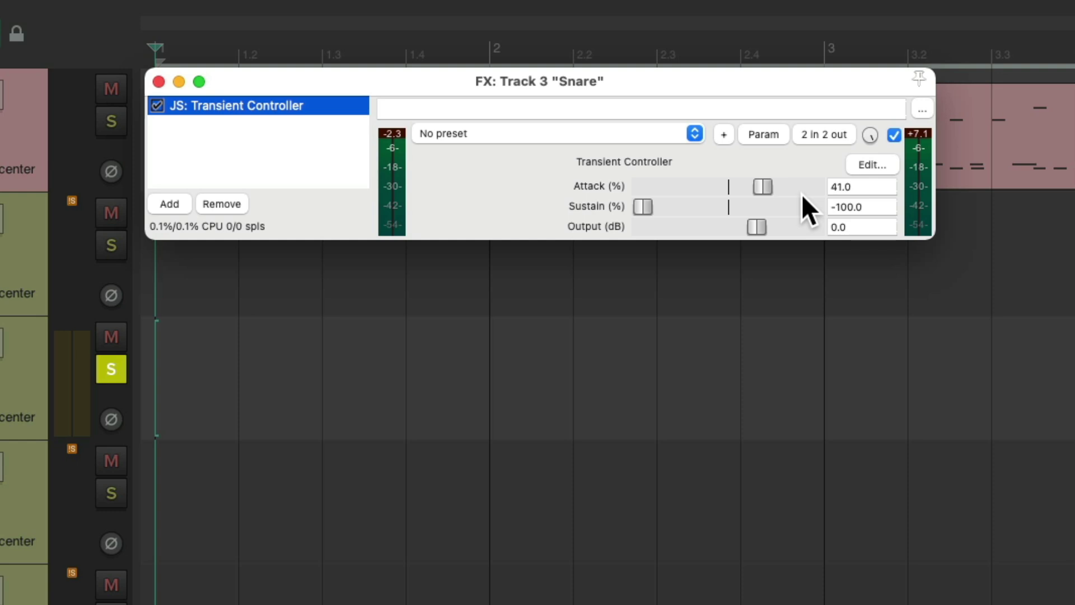
Step: Close the effect window and rename the Snare track to 'Snare- A'
{"action": "left_click", "coordinate": [159, 81]}
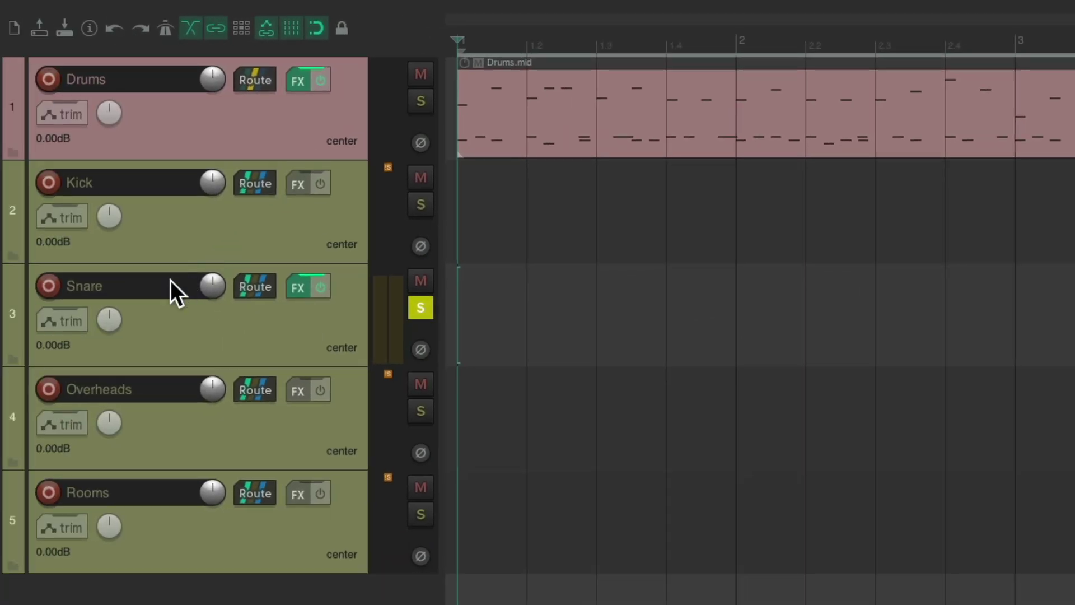
{"action": "double_click", "coordinate": [166, 284]}
{"action": "key", "text": "Right"}
{"action": "type", "text": "- A"}
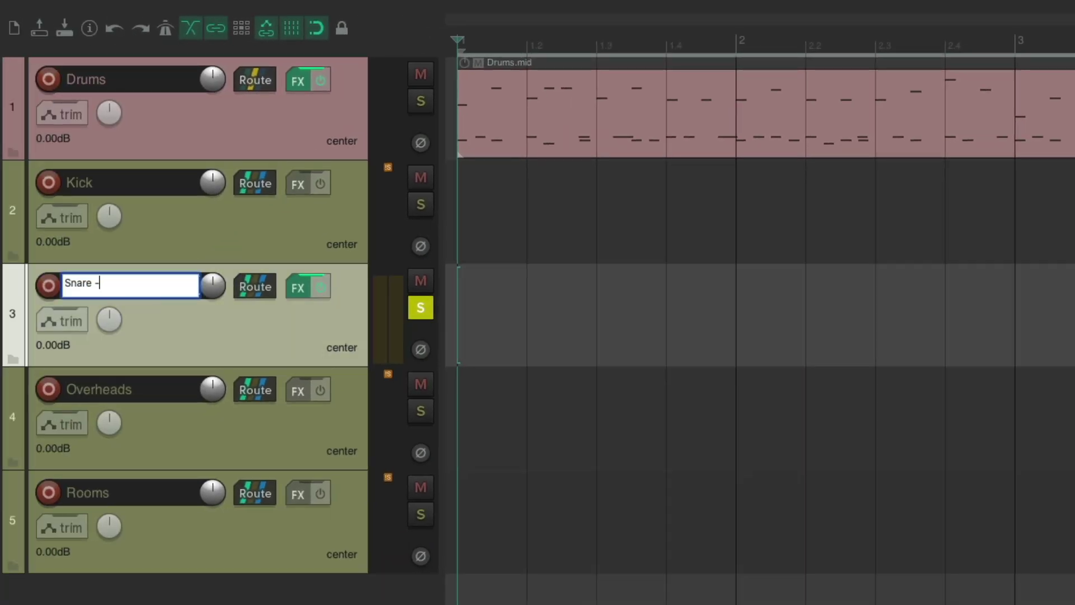
{"action": "key", "text": "Return"}
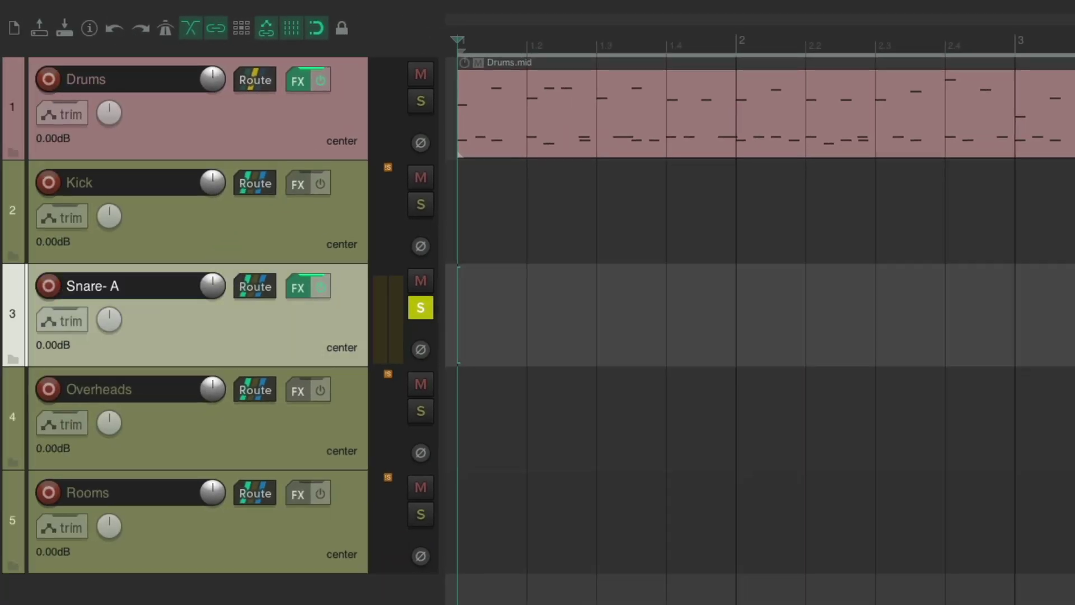
Step: Duplicate Snare- A, name the copy 'Snare- S', and unsolo Snare- A
{"action": "right_click", "coordinate": [233, 336]}
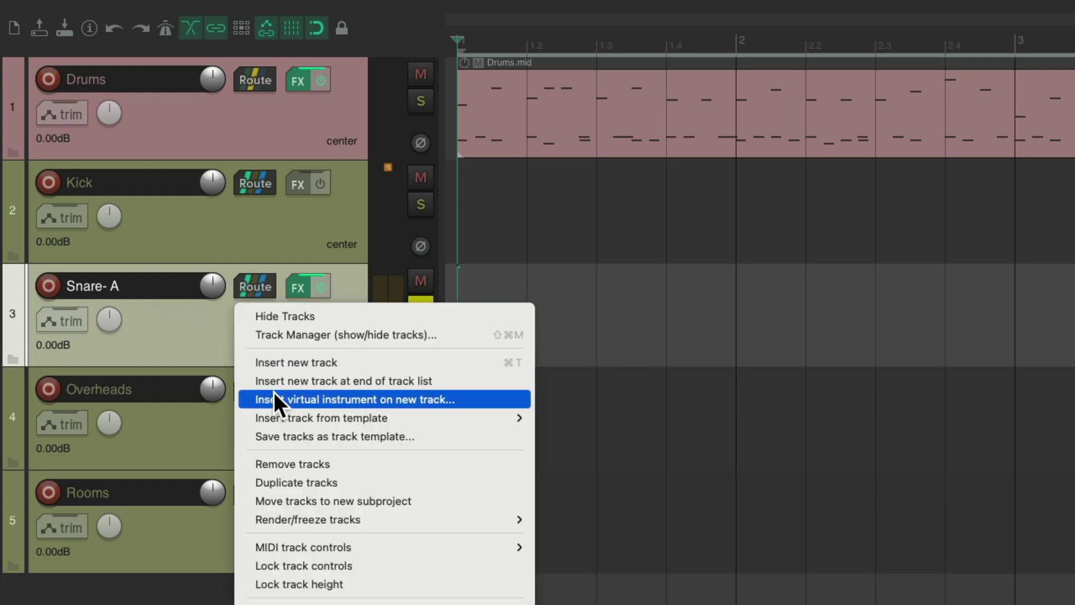
{"action": "left_click", "coordinate": [253, 482]}
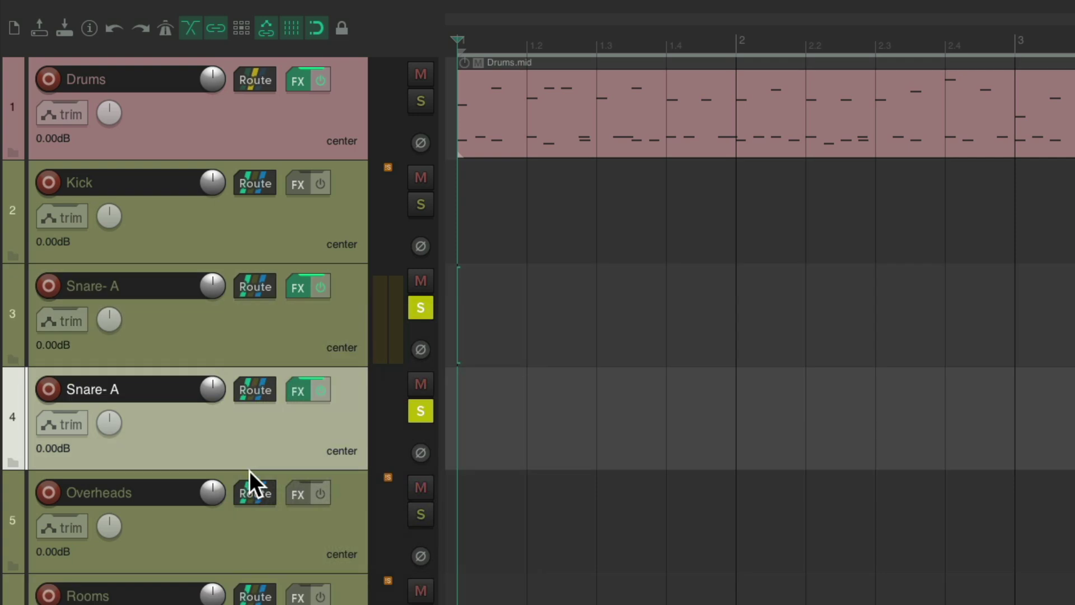
{"action": "double_click", "coordinate": [160, 385]}
{"action": "key", "text": "End"}
{"action": "key", "text": "BackSpace"}
{"action": "type", "text": "S"}
{"action": "key", "text": "Return"}
{"action": "left_click", "coordinate": [419, 308]}
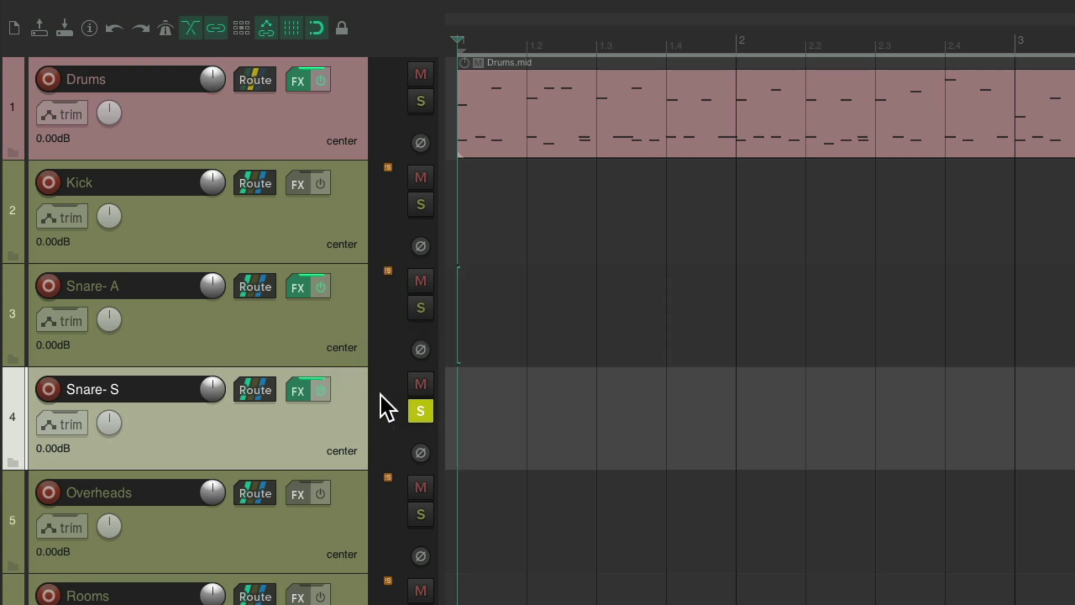
{"action": "left_click", "coordinate": [303, 391]}
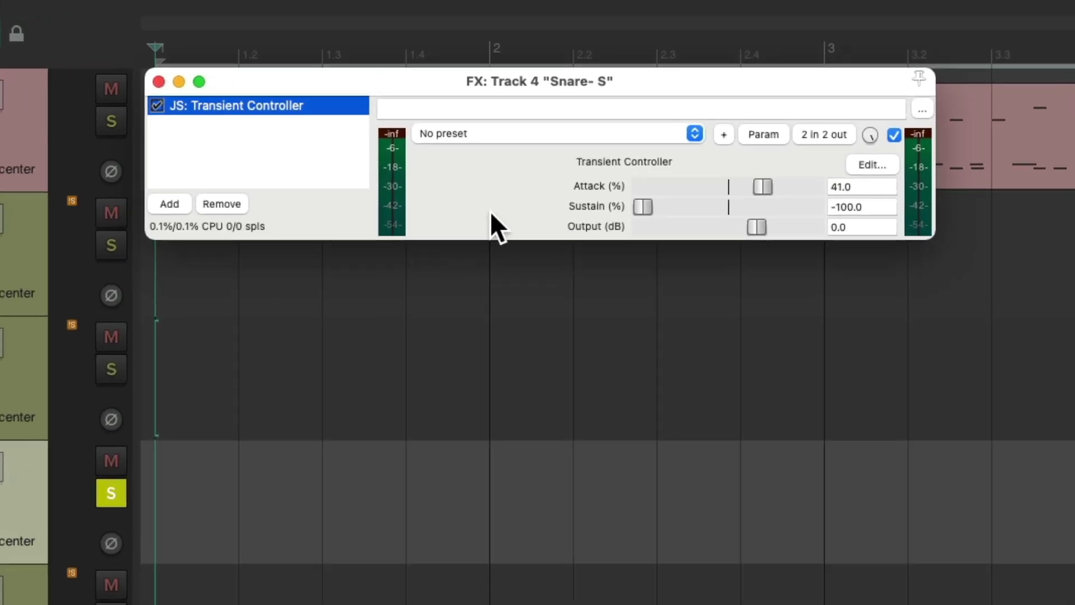
Step: Reset Snare- S's Attack and Sustain to zero, then cut Attack to -100
{"action": "double_click", "coordinate": [641, 207]}
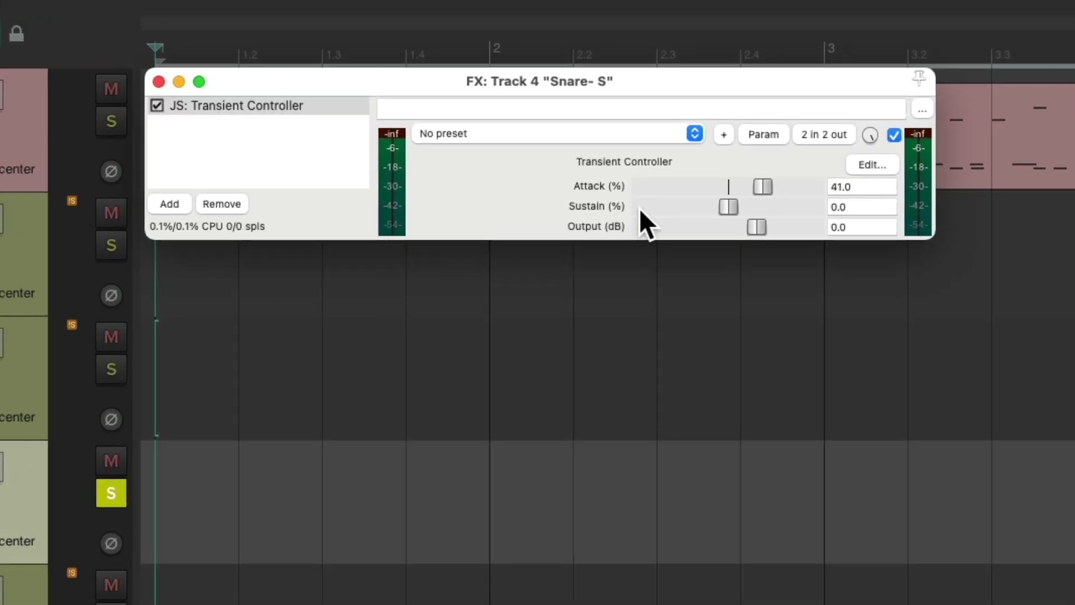
{"action": "double_click", "coordinate": [763, 186]}
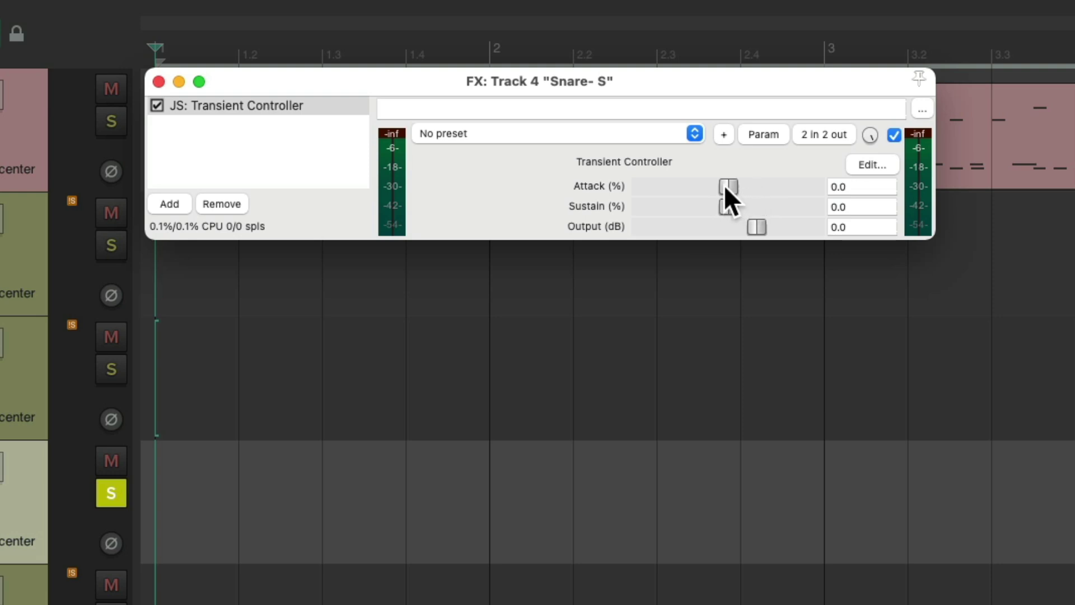
{"action": "key", "text": "space"}
{"action": "left_click_drag", "start_coordinate": [725, 186], "coordinate": [613, 199]}
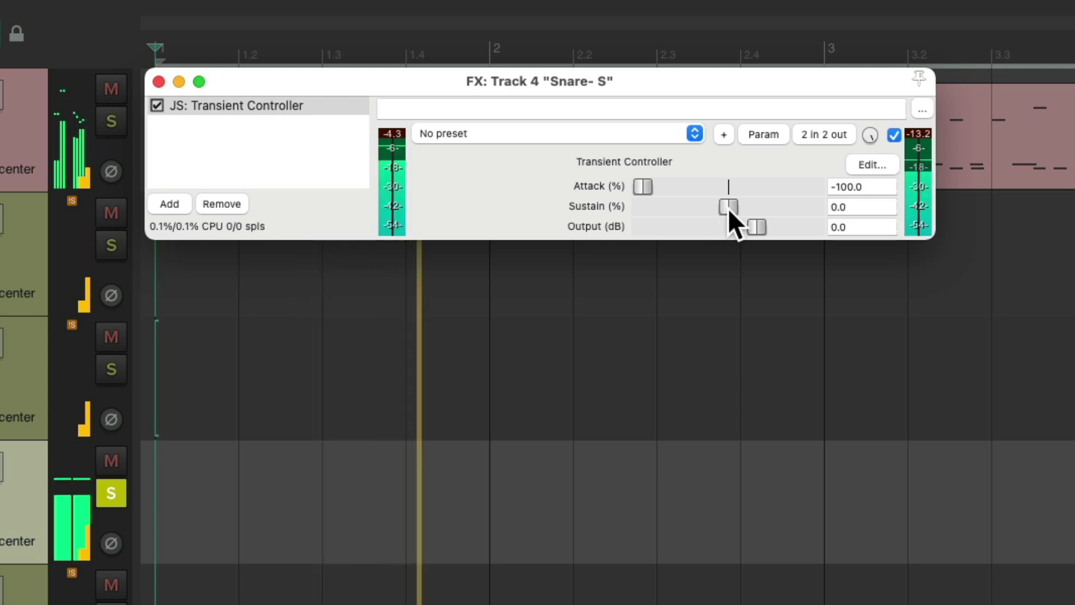
{"action": "key", "text": "space"}
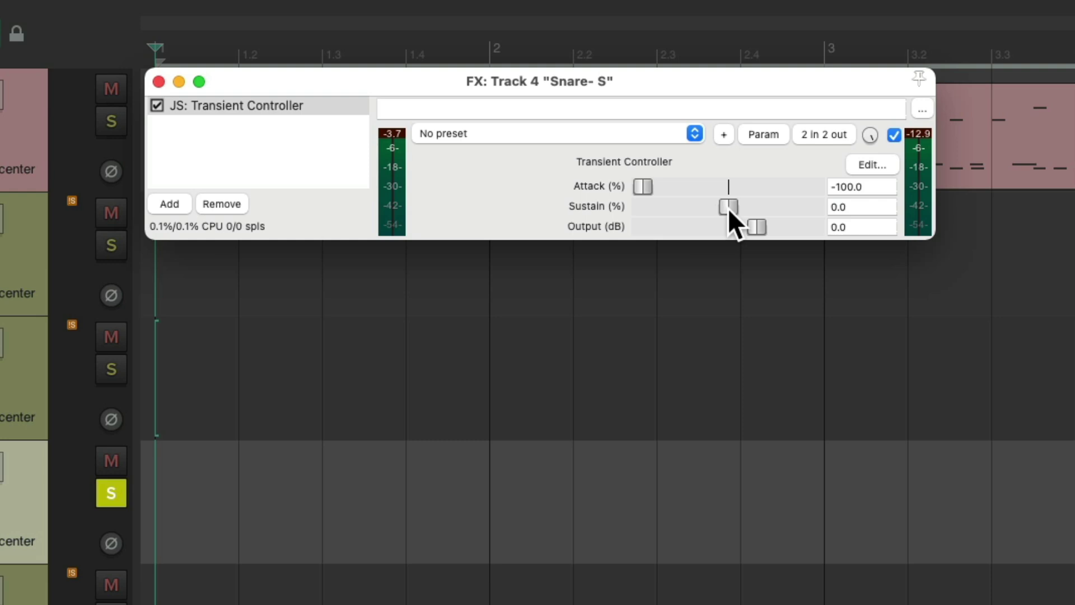
Step: Raise Snare- S's Sustain to 81, audition it, and close the effect window
{"action": "key", "text": "space"}
{"action": "left_click_drag", "start_coordinate": [728, 207], "coordinate": [759, 207]}
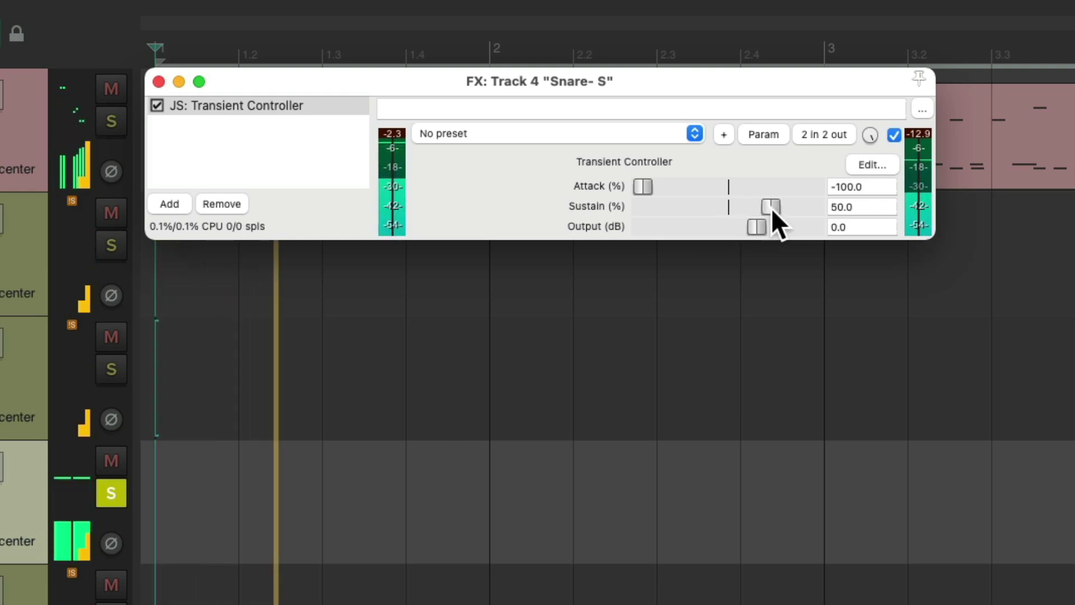
{"action": "left_click_drag", "start_coordinate": [771, 207], "coordinate": [797, 209]}
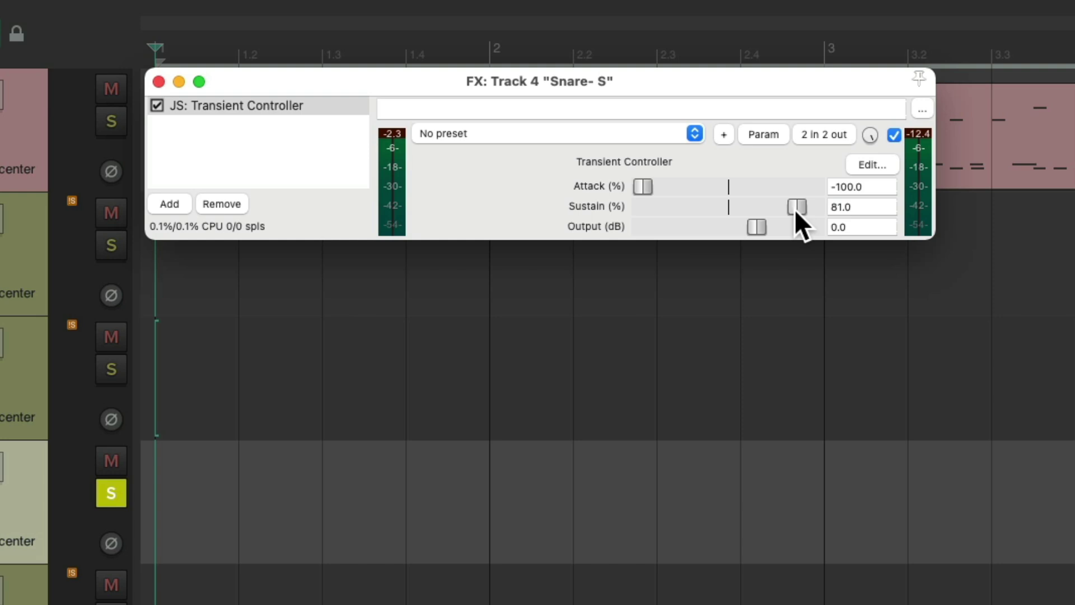
{"action": "key", "text": "space"}
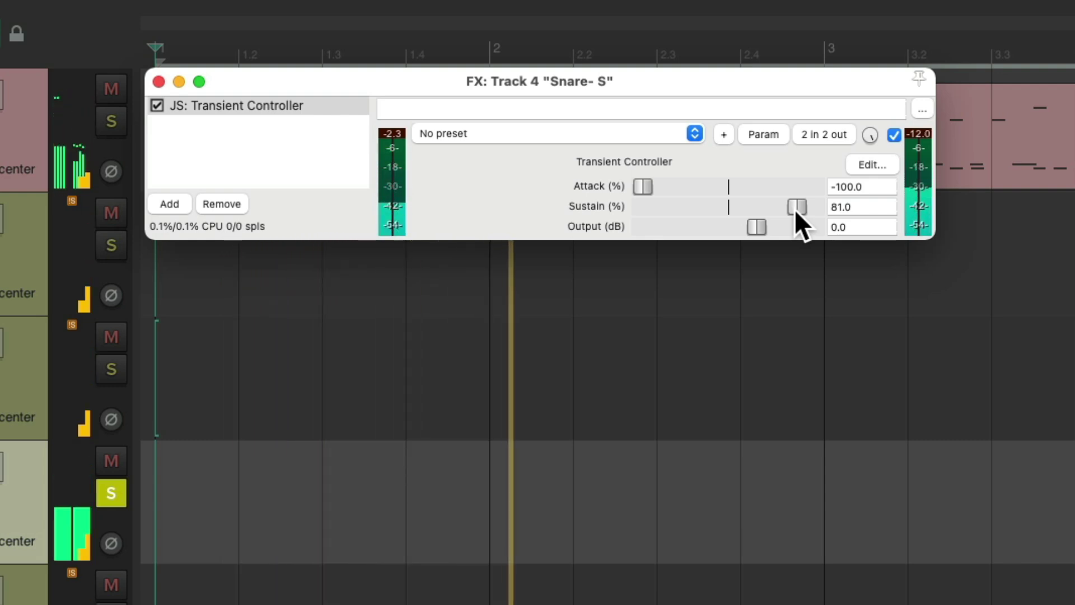
{"action": "key", "text": "space"}
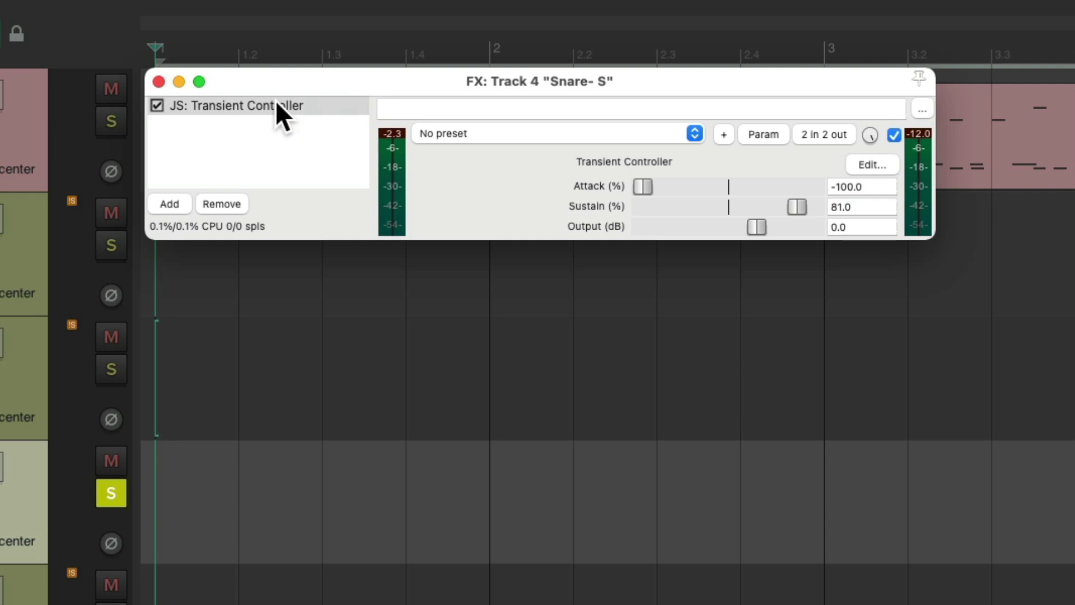
{"action": "left_click", "coordinate": [158, 82]}
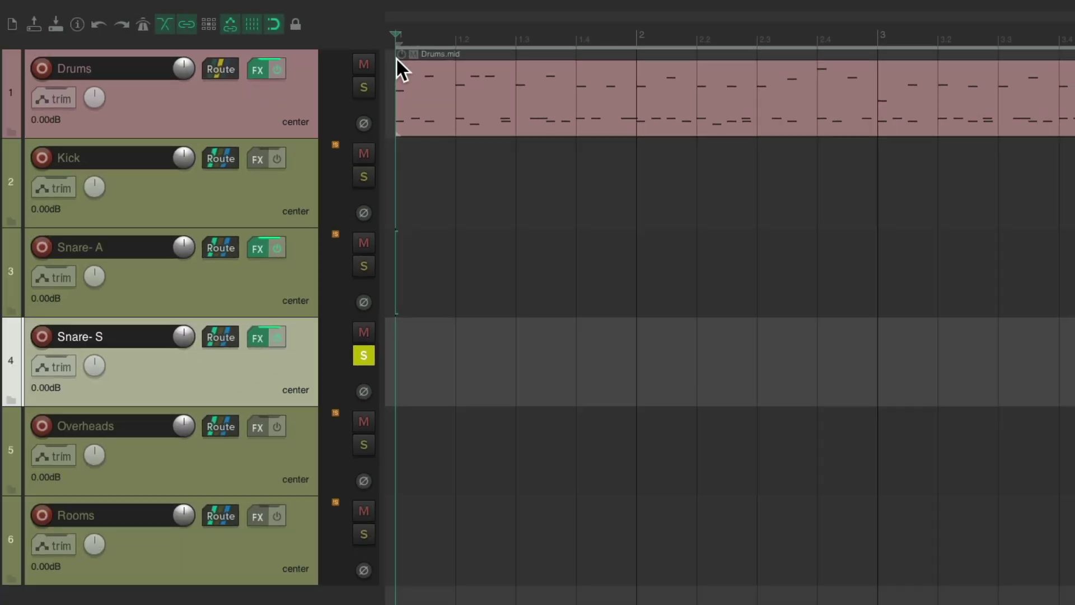
Step: In the Mixer, solo both snares and rough-balance the Snare-A and Snare-S faders
{"action": "key", "text": "super+m"}
{"action": "left_click", "coordinate": [507, 232]}
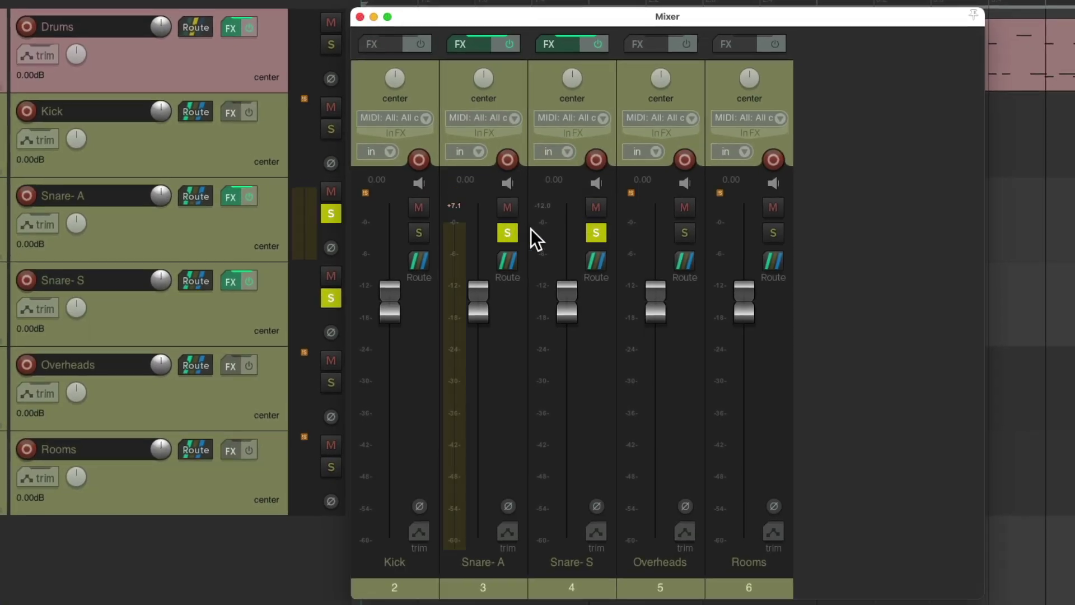
{"action": "left_click", "coordinate": [595, 230]}
{"action": "left_click_drag", "start_coordinate": [569, 304], "coordinate": [479, 314]}
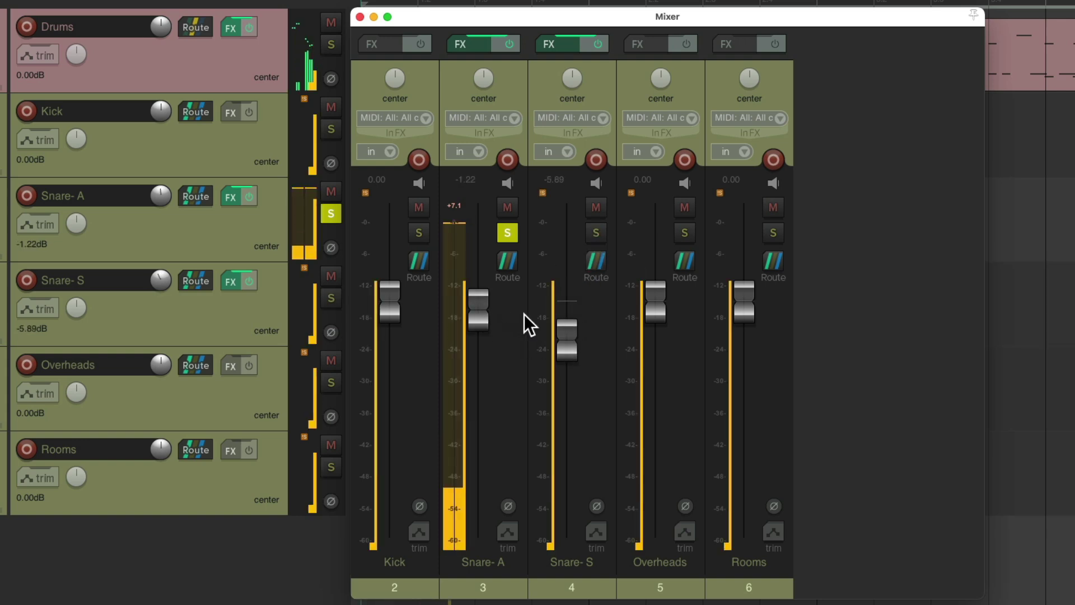
{"action": "left_click", "coordinate": [593, 234]}
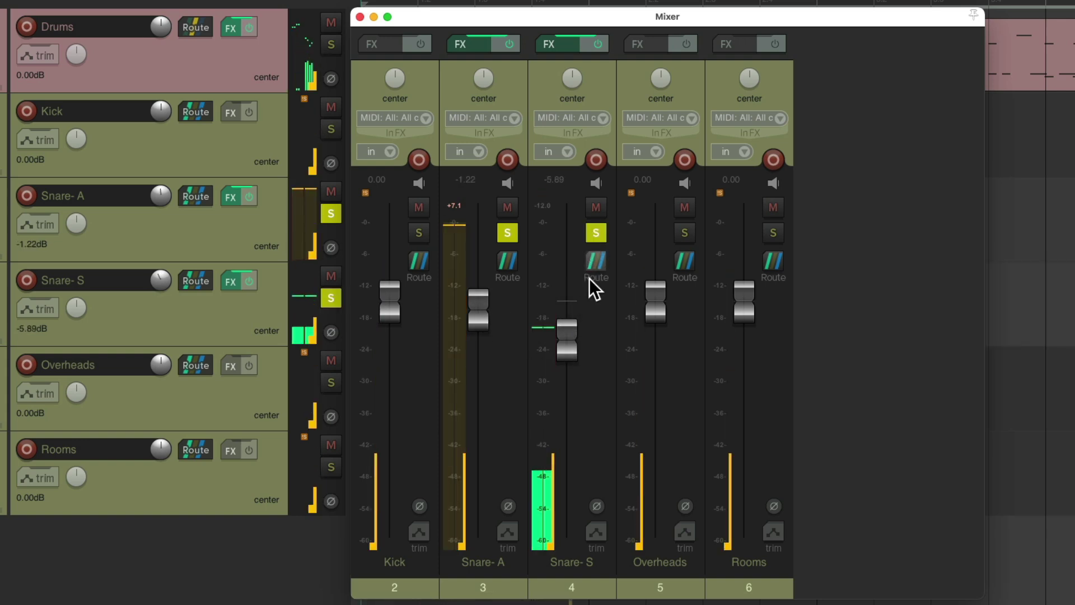
{"action": "left_click_drag", "start_coordinate": [568, 345], "coordinate": [563, 445]}
{"action": "left_click_drag", "start_coordinate": [480, 319], "coordinate": [485, 324]}
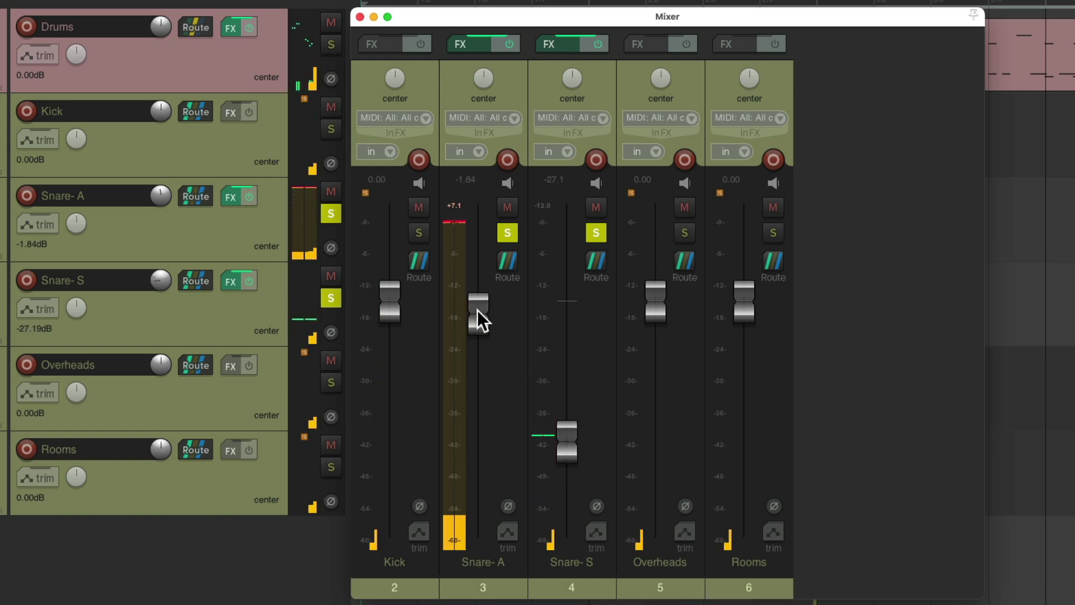
{"action": "left_click_drag", "start_coordinate": [562, 435], "coordinate": [566, 347]}
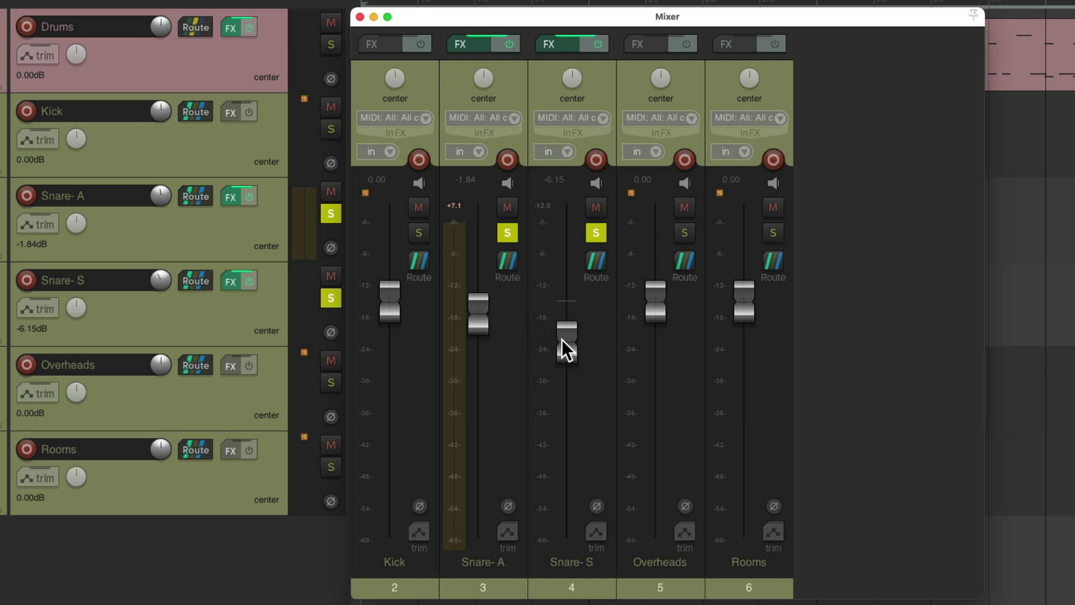
Step: Unsolo the snares and fine-tune against the full kit: Snare-A -3.04 dB, Snare-S -5.38 dB
{"action": "left_click", "coordinate": [596, 232]}
{"action": "key", "text": "space"}
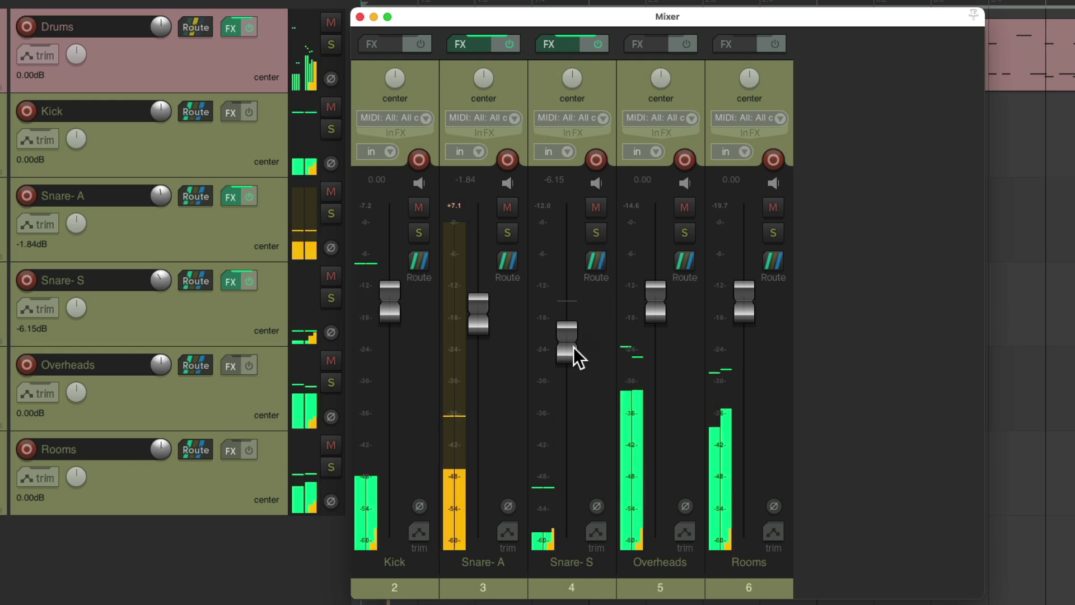
{"action": "mouse_move", "coordinate": [482, 323]}
{"action": "left_mouse_down"}
{"action": "mouse_move", "coordinate": [485, 300]}
{"action": "mouse_move", "coordinate": [486, 336]}
{"action": "left_mouse_up"}
{"action": "left_click_drag", "start_coordinate": [573, 354], "coordinate": [565, 287]}
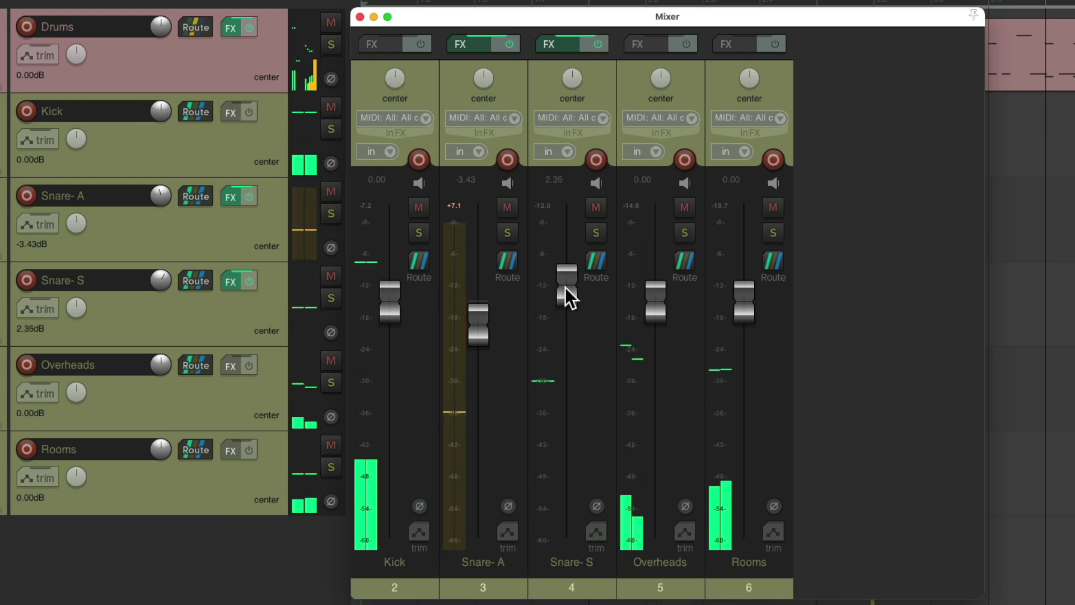
{"action": "key", "text": "space"}
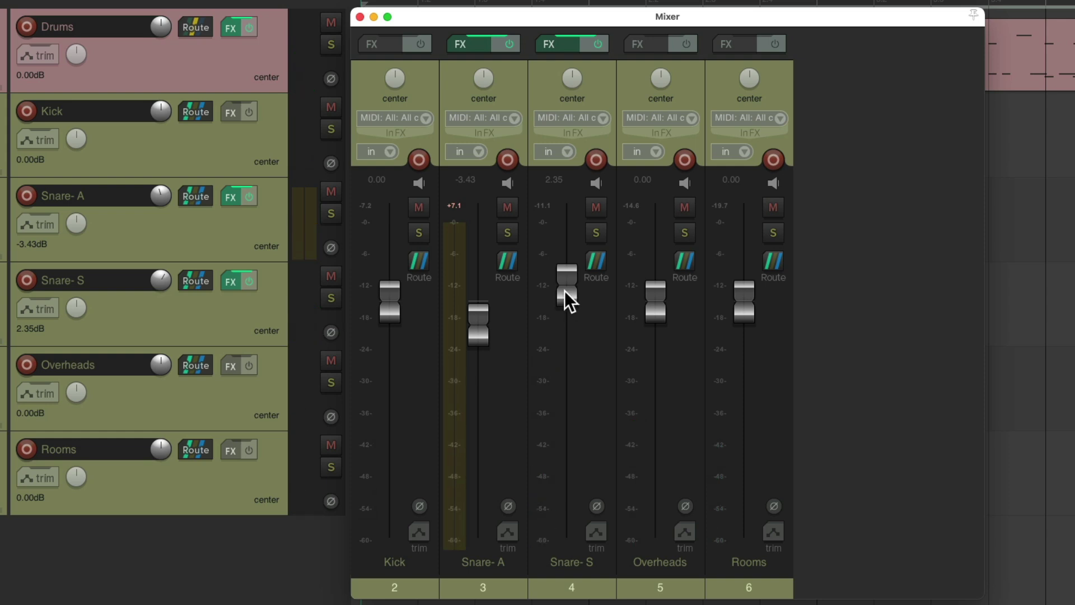
{"action": "key", "text": "space"}
{"action": "left_click_drag", "start_coordinate": [565, 291], "coordinate": [561, 341]}
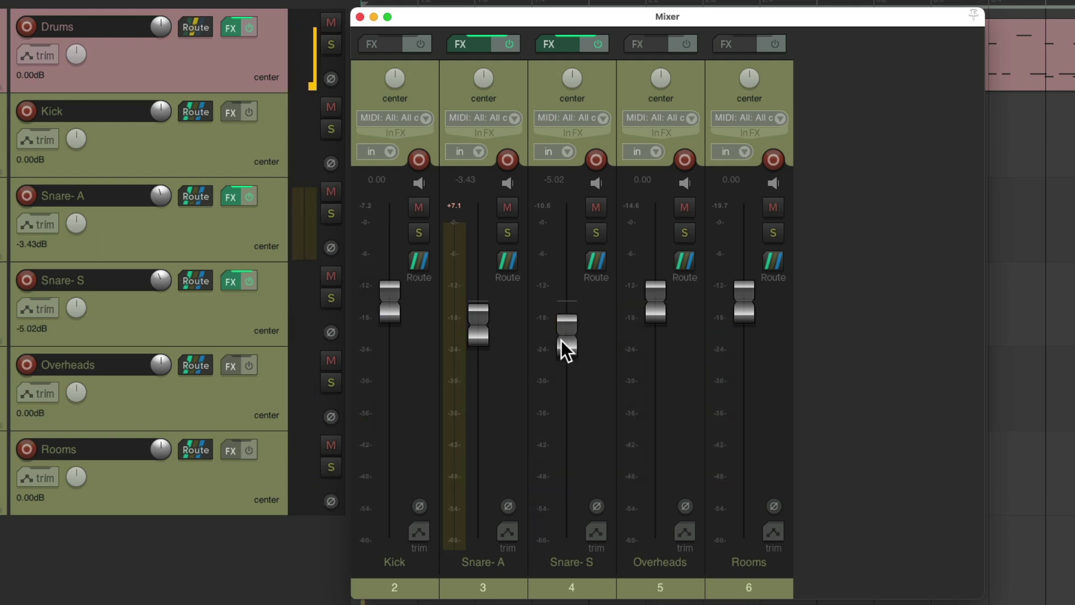
{"action": "left_click_drag", "start_coordinate": [561, 340], "coordinate": [562, 344]}
{"action": "left_click_drag", "start_coordinate": [476, 333], "coordinate": [478, 330]}
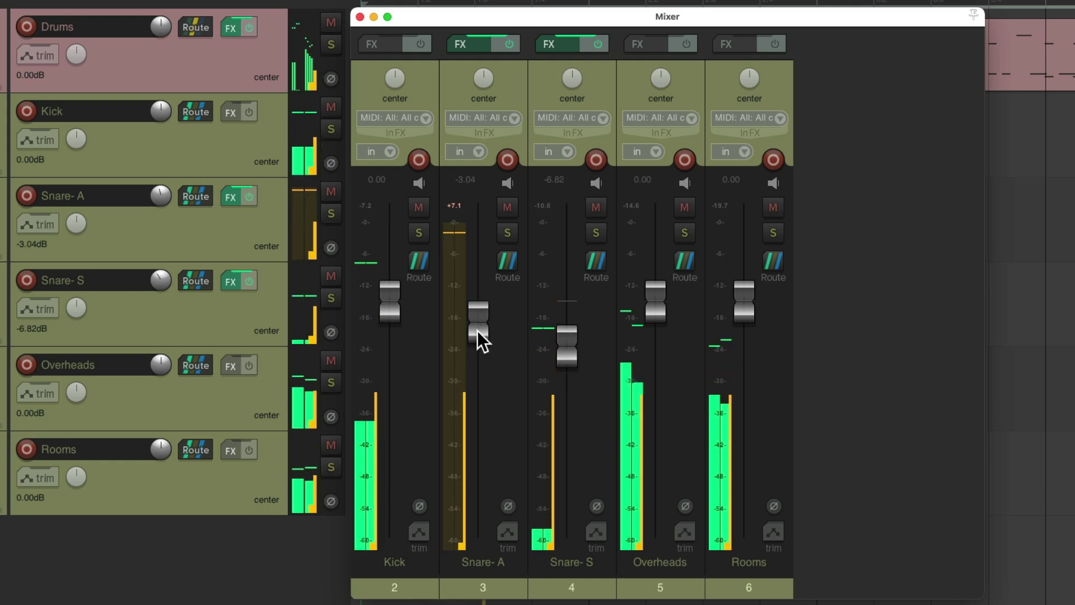
{"action": "left_click_drag", "start_coordinate": [568, 349], "coordinate": [568, 339]}
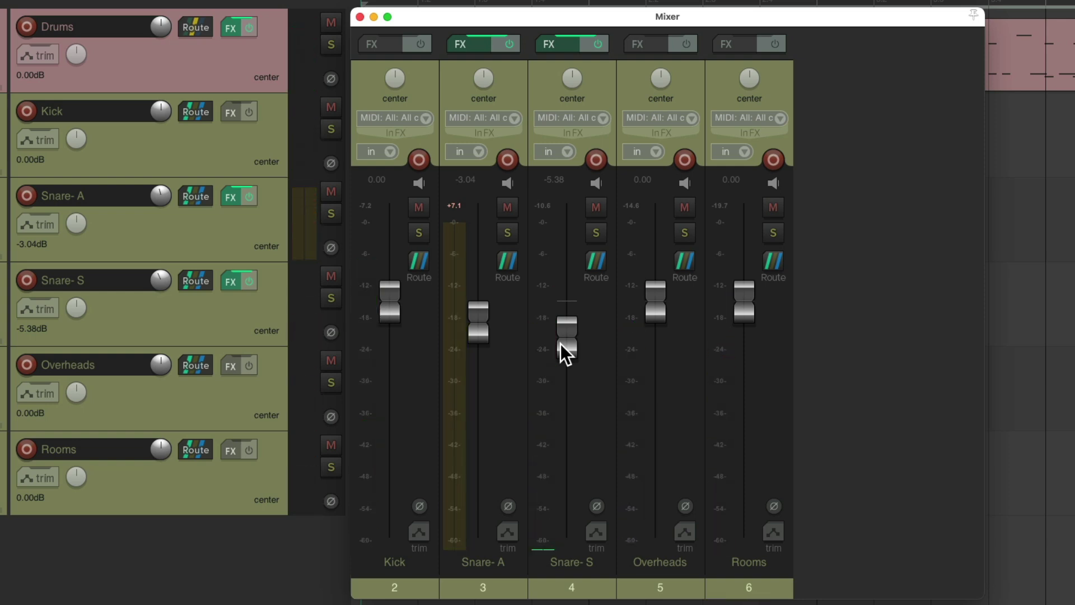
Step: Mute Snare-S to compare, then undo back to Snare-A -3.43 dB and Snare-S -6.82 dB
{"action": "double_click", "coordinate": [479, 327]}
{"action": "left_click", "coordinate": [596, 208]}
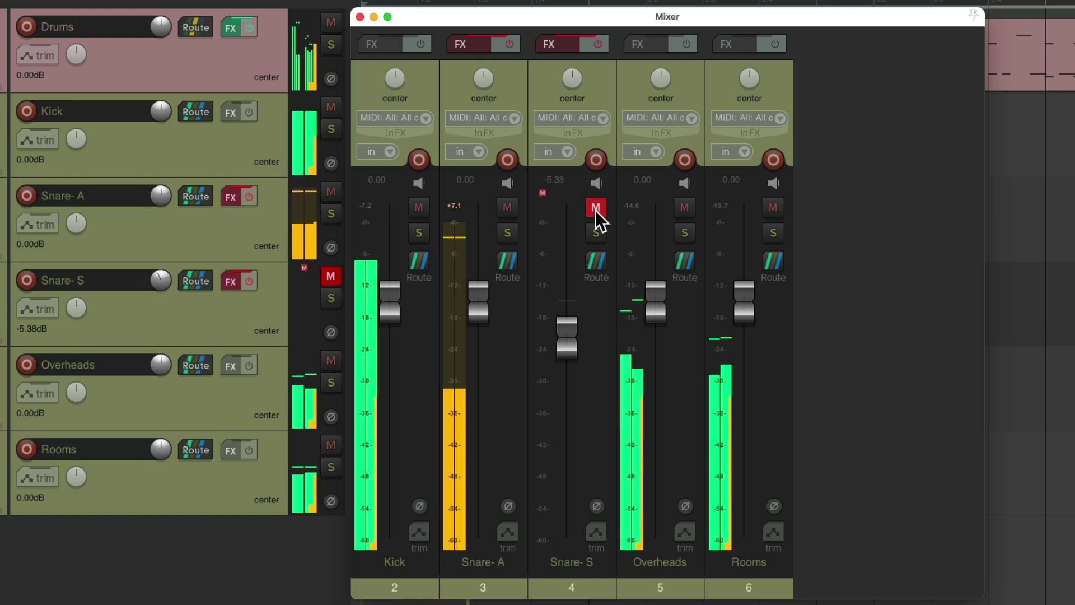
{"action": "key", "text": "space"}
{"action": "key", "text": "super+z"}
{"action": "key", "text": "super+z"}
{"action": "key", "text": "super+z"}
{"action": "key", "text": "super+z"}
{"action": "key", "text": "super+z"}
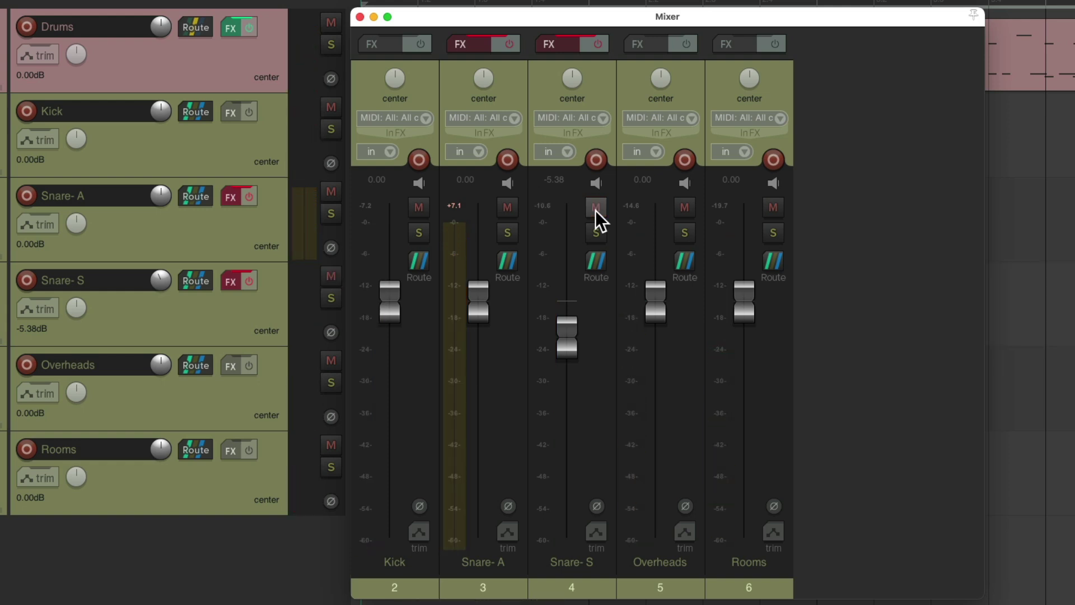
{"action": "key", "text": "space"}
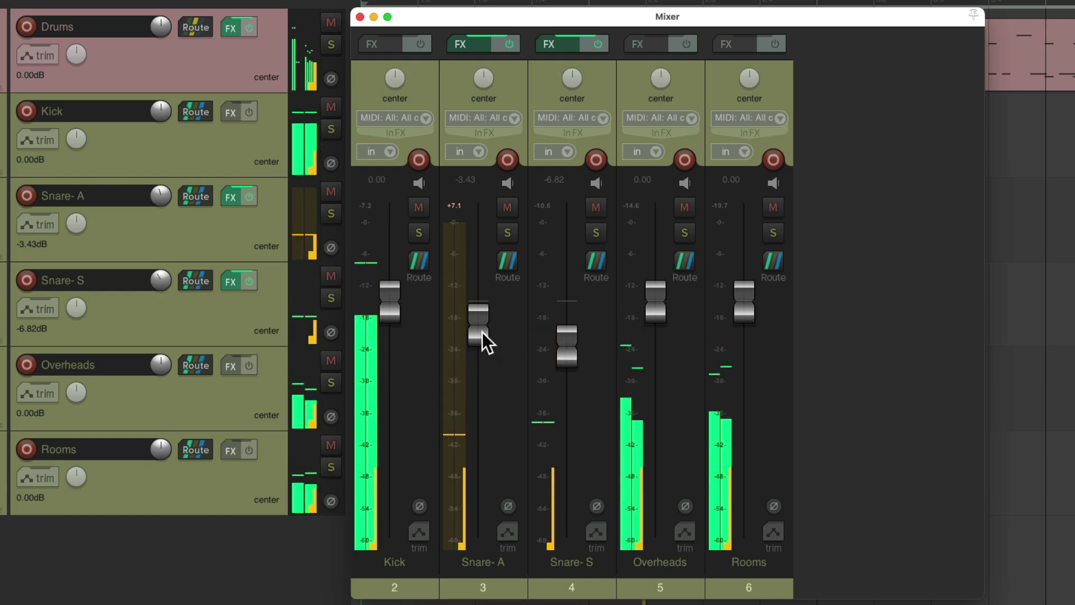
{"action": "key", "text": "space"}
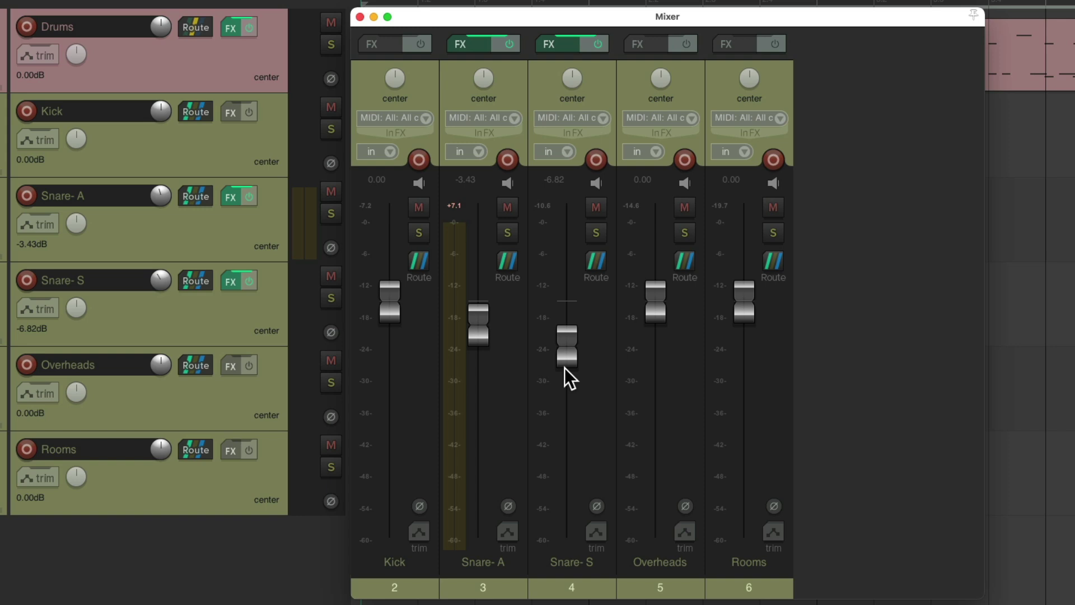
Step: Close the Mixer, add JS: Transient Controller to the Kick track, and solo Kick
{"action": "key", "text": "super+m"}
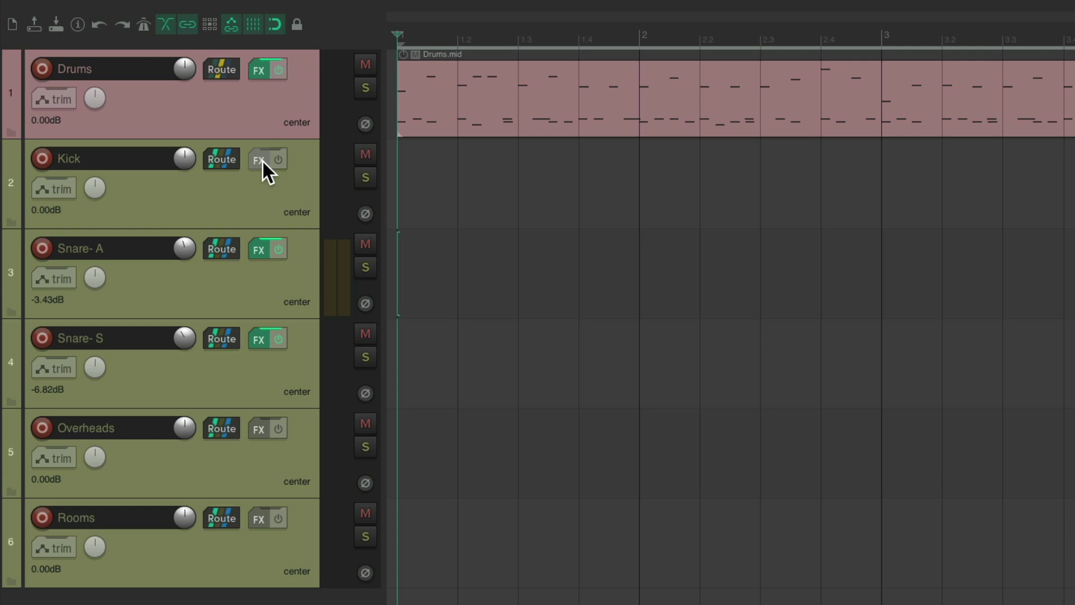
{"action": "left_click", "coordinate": [262, 160]}
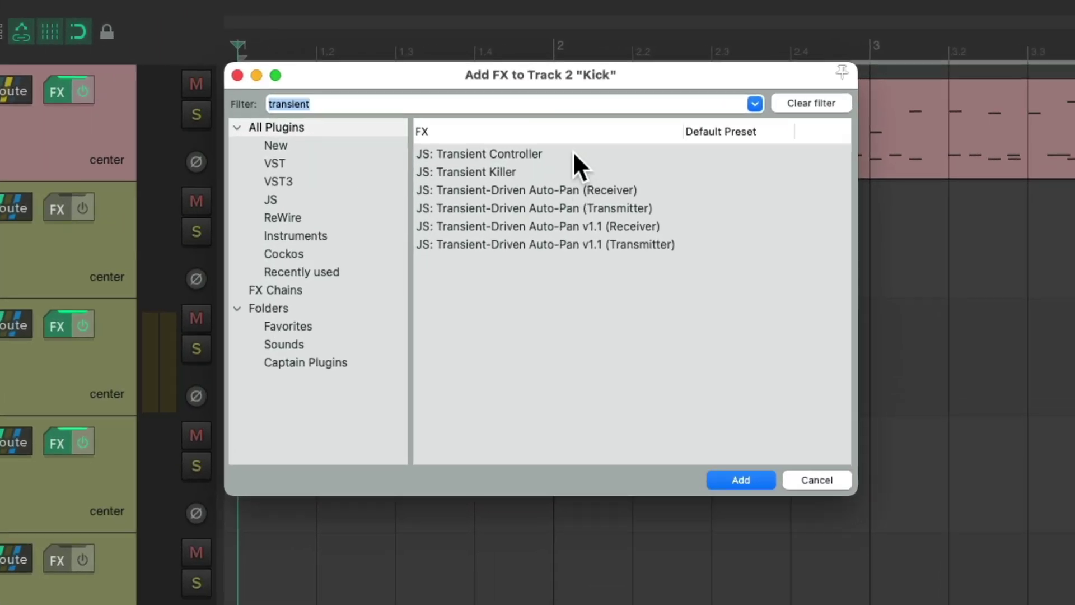
{"action": "left_click", "coordinate": [573, 151]}
{"action": "double_click", "coordinate": [573, 151]}
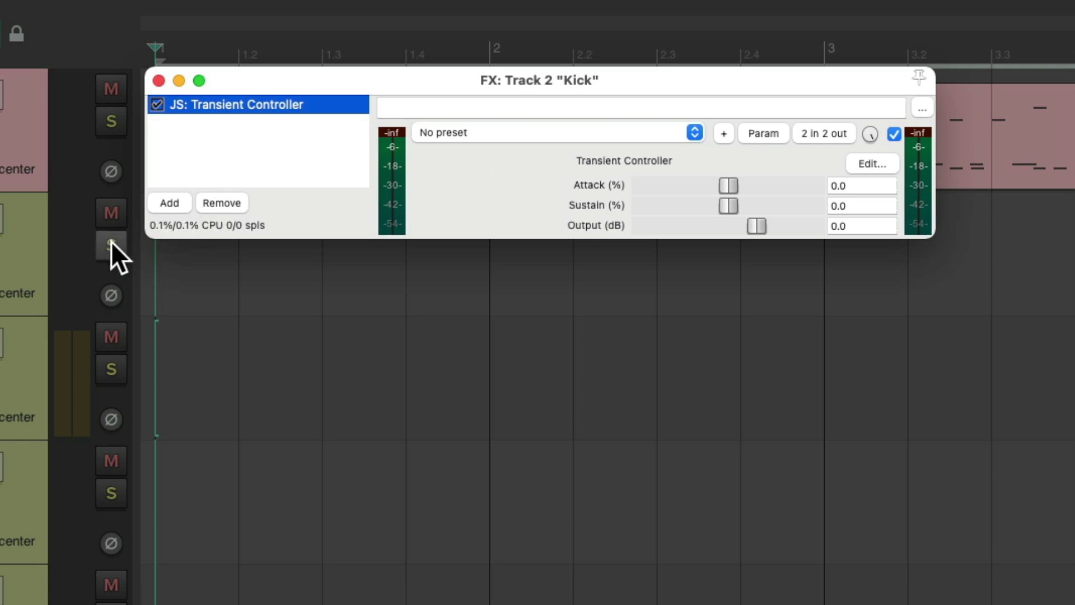
{"action": "left_click", "coordinate": [111, 243]}
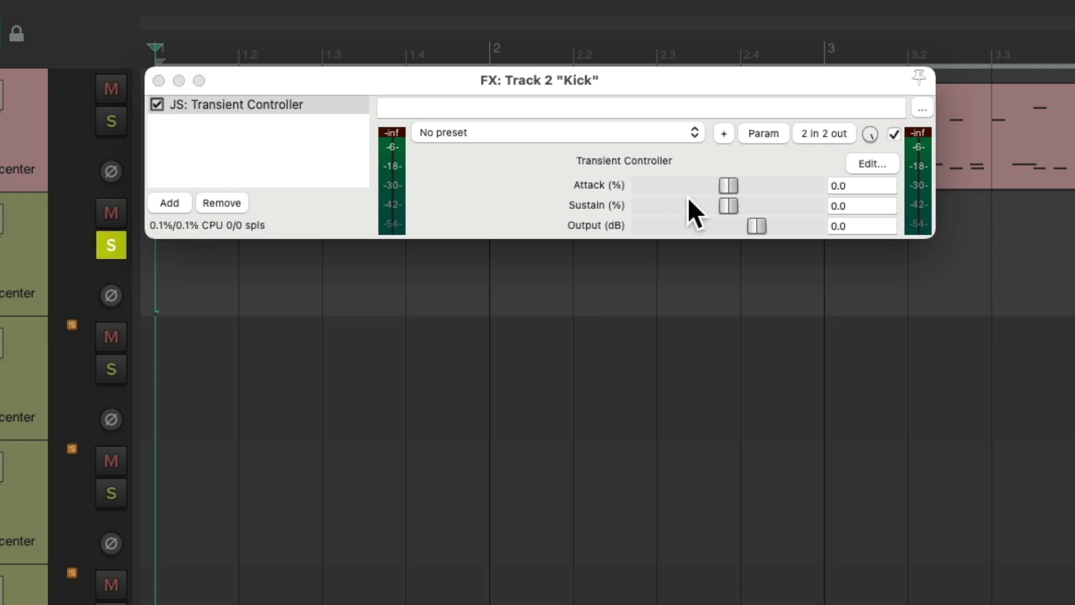
Step: Set the kick's Transient Controller to Sustain -100.0 and Attack 41.0 while auditioning
{"action": "key", "text": "space"}
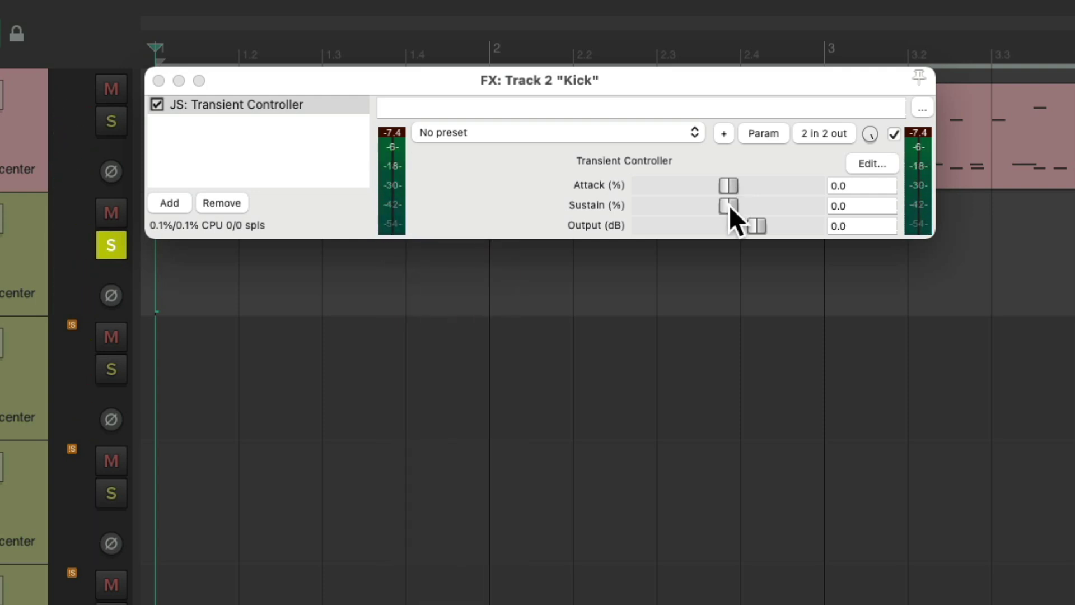
{"action": "left_click_drag", "start_coordinate": [728, 205], "coordinate": [589, 210]}
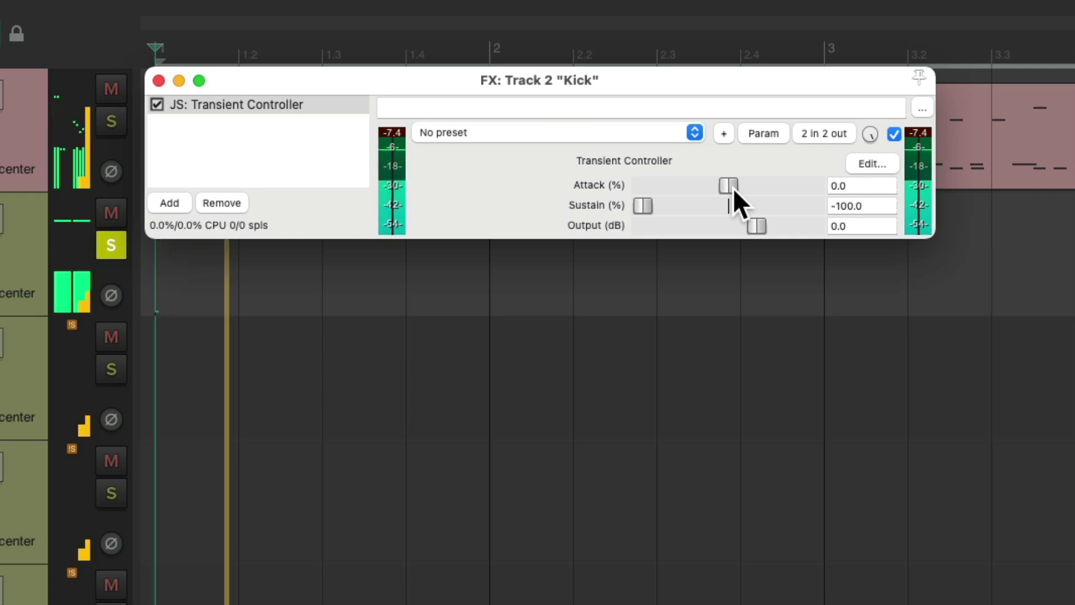
{"action": "left_click_drag", "start_coordinate": [734, 188], "coordinate": [796, 189]}
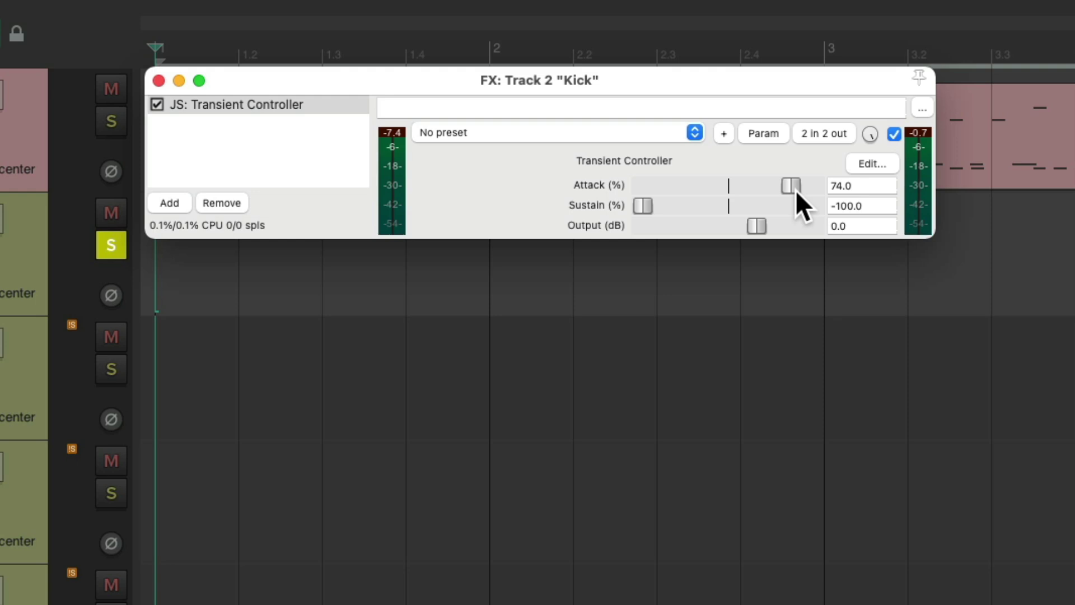
{"action": "left_click_drag", "start_coordinate": [796, 190], "coordinate": [765, 195]}
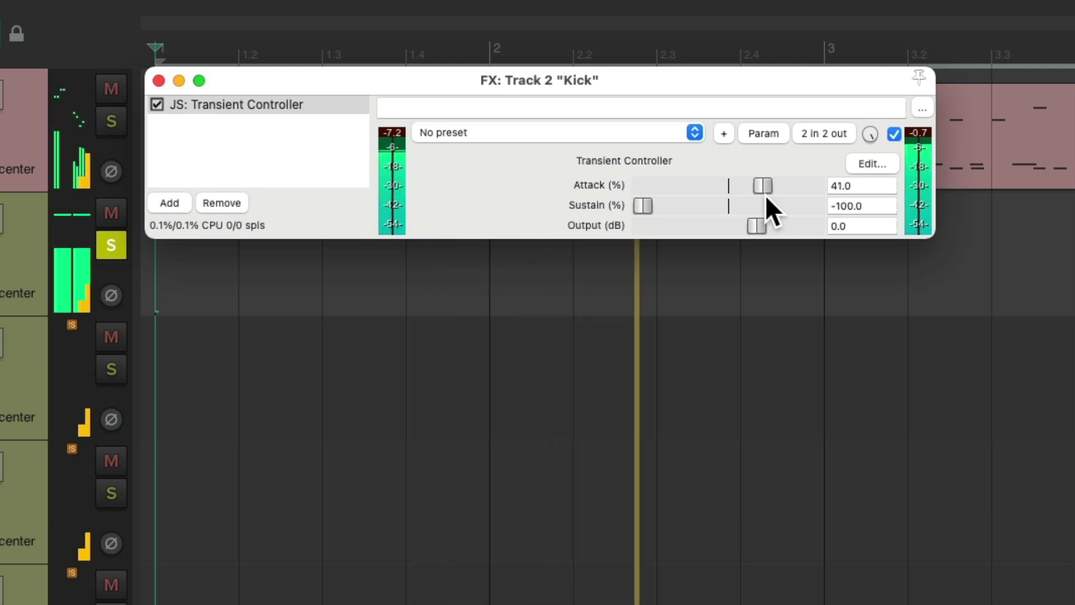
{"action": "key", "text": "space"}
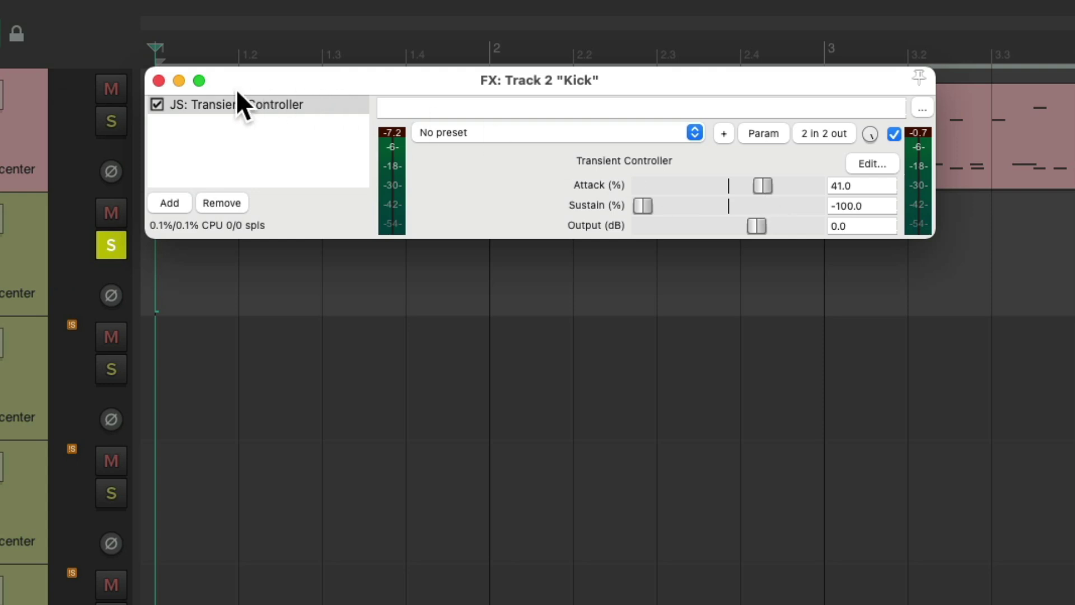
Step: Duplicate the Kick track, name the copies 'Kick - A' and 'Kick - S', and unsolo Kick - A
{"action": "left_click", "coordinate": [159, 81]}
{"action": "right_click", "coordinate": [263, 187]}
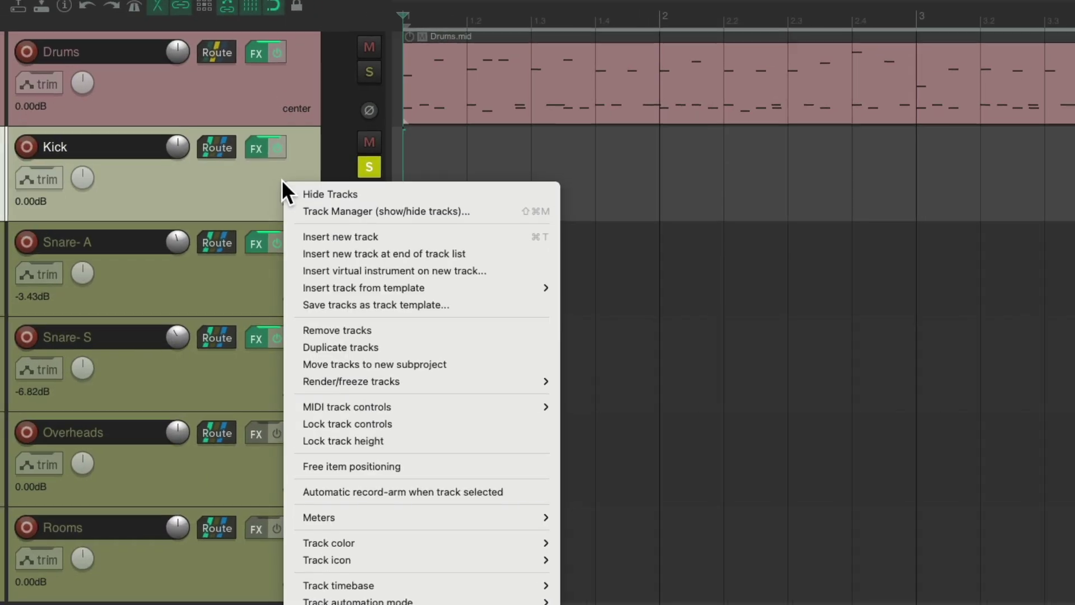
{"action": "left_click", "coordinate": [299, 349]}
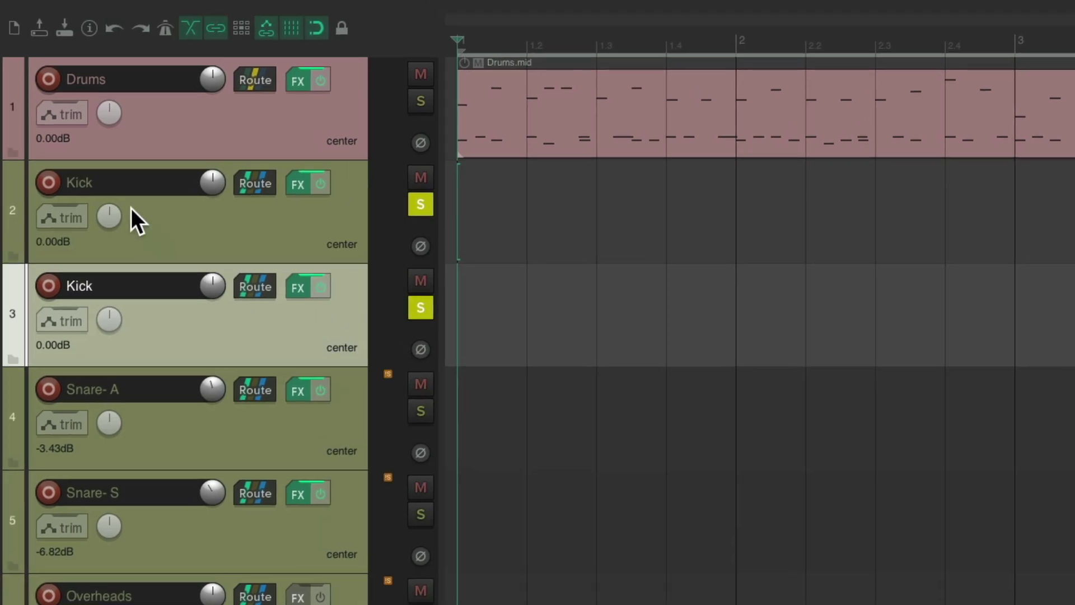
{"action": "left_click", "coordinate": [149, 196]}
{"action": "double_click", "coordinate": [144, 184]}
{"action": "key", "text": "End"}
{"action": "type", "text": "-"}
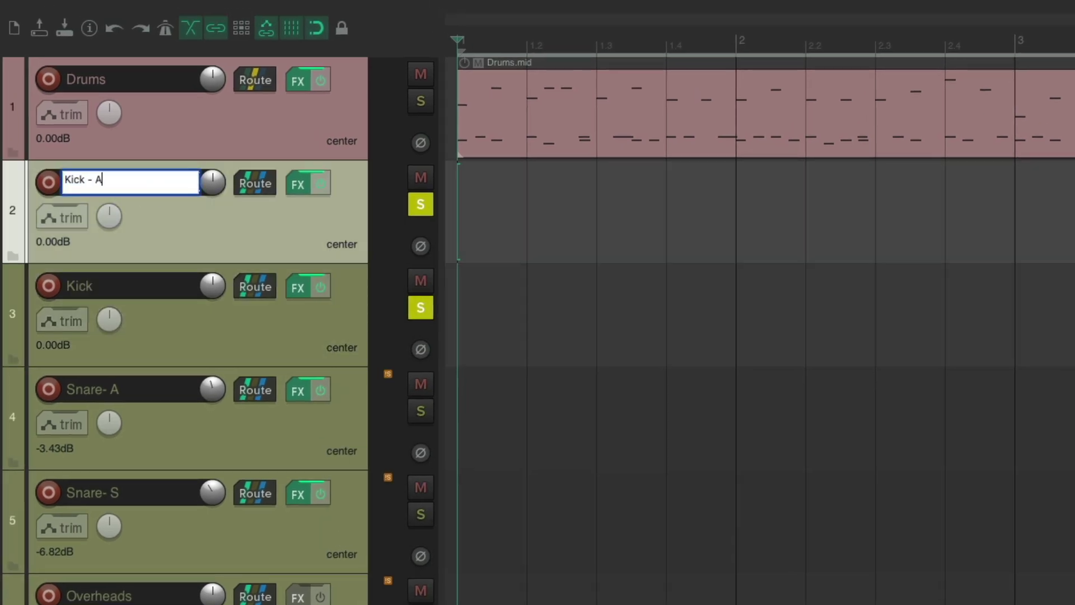
{"action": "key", "text": "Tab"}
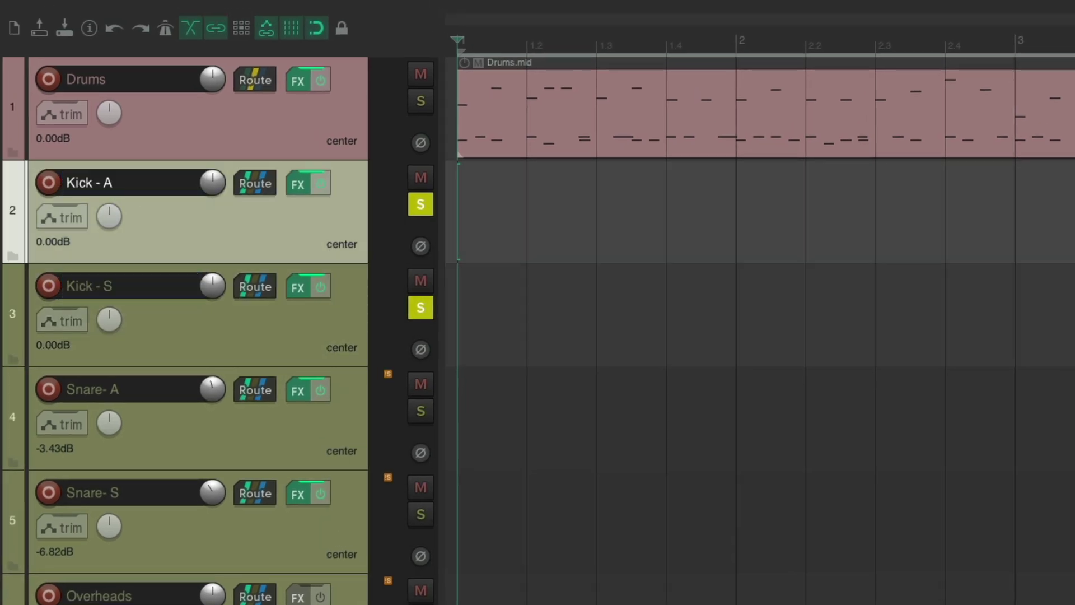
{"action": "left_click", "coordinate": [426, 203]}
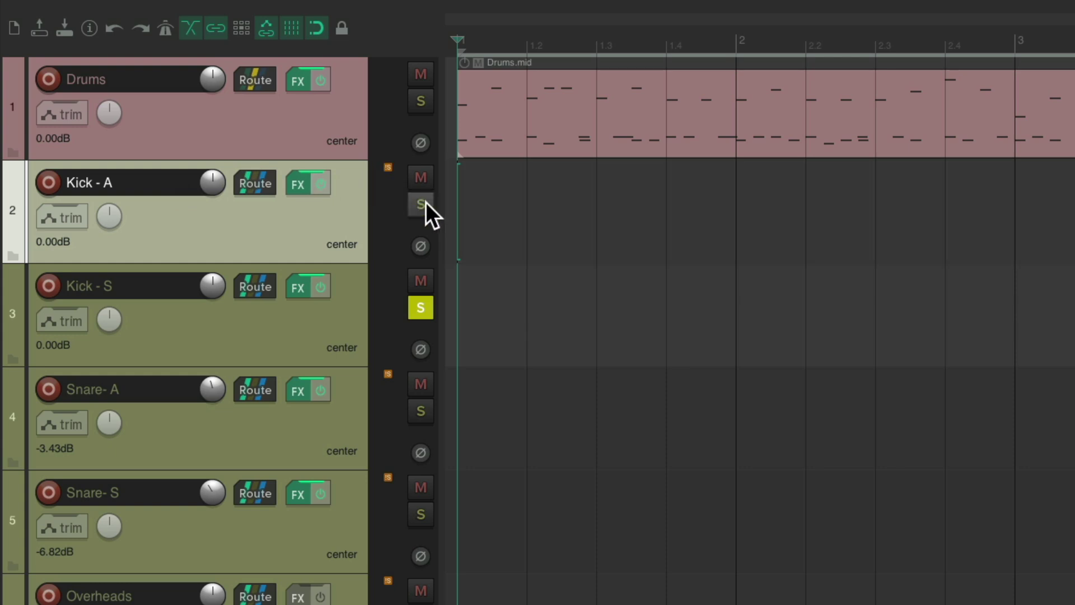
Step: While auditioning, set Kick - S's Transient Controller to Attack -100.0% and Sustain 95.0%
{"action": "left_click", "coordinate": [301, 291]}
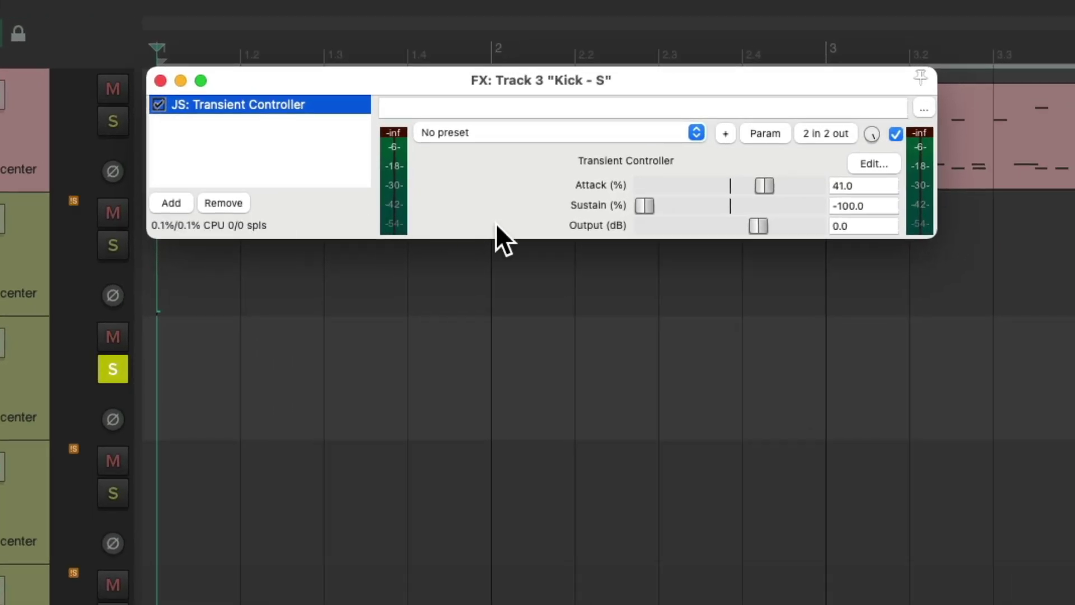
{"action": "double_click", "coordinate": [643, 203]}
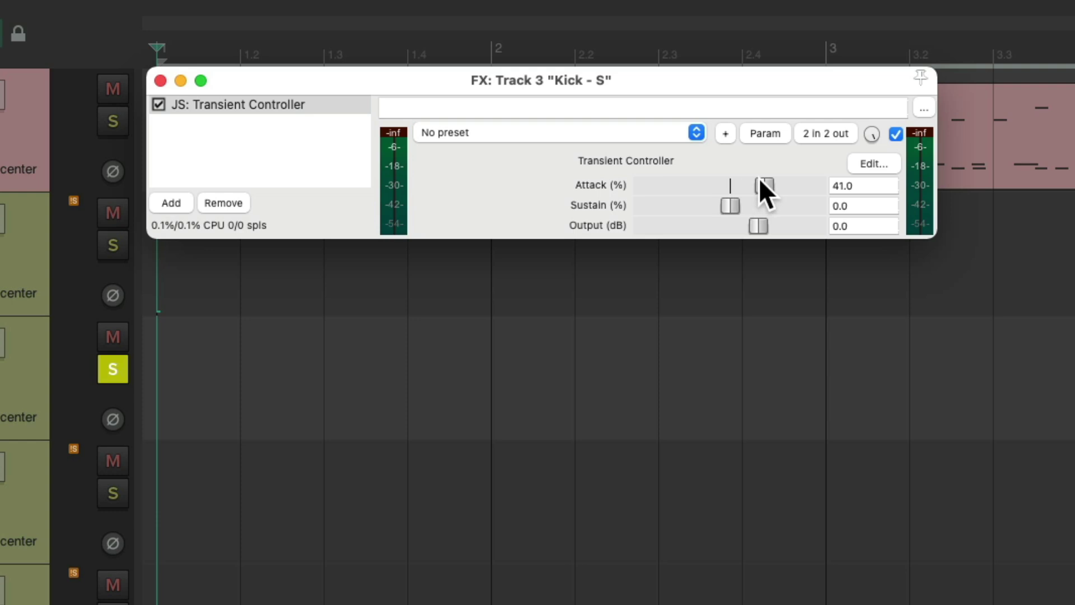
{"action": "left_click_drag", "start_coordinate": [760, 181], "coordinate": [590, 178]}
{"action": "key", "text": "space"}
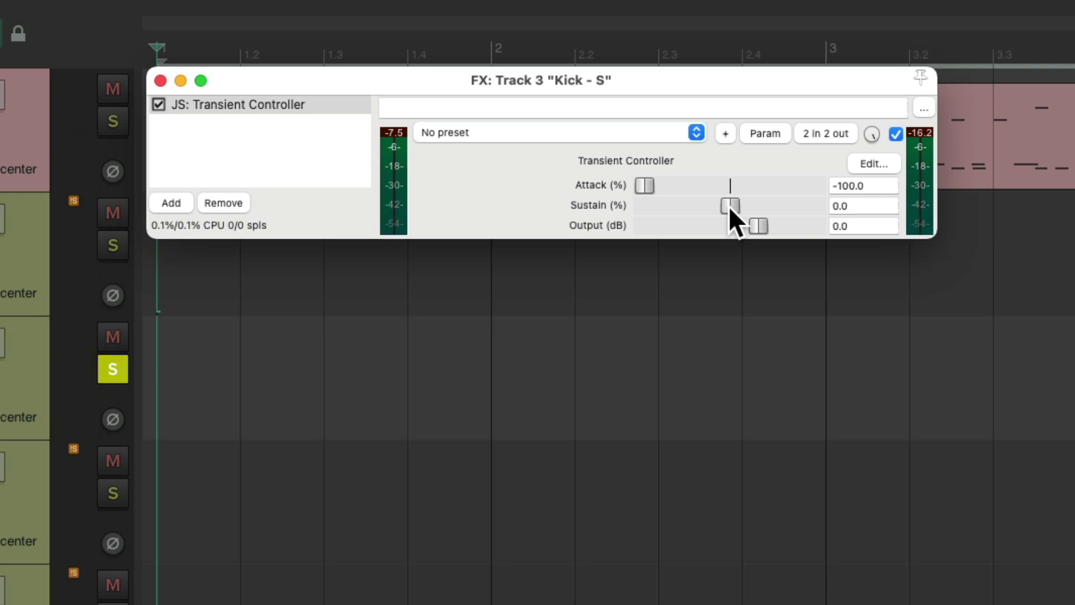
{"action": "left_click_drag", "start_coordinate": [729, 206], "coordinate": [811, 210]}
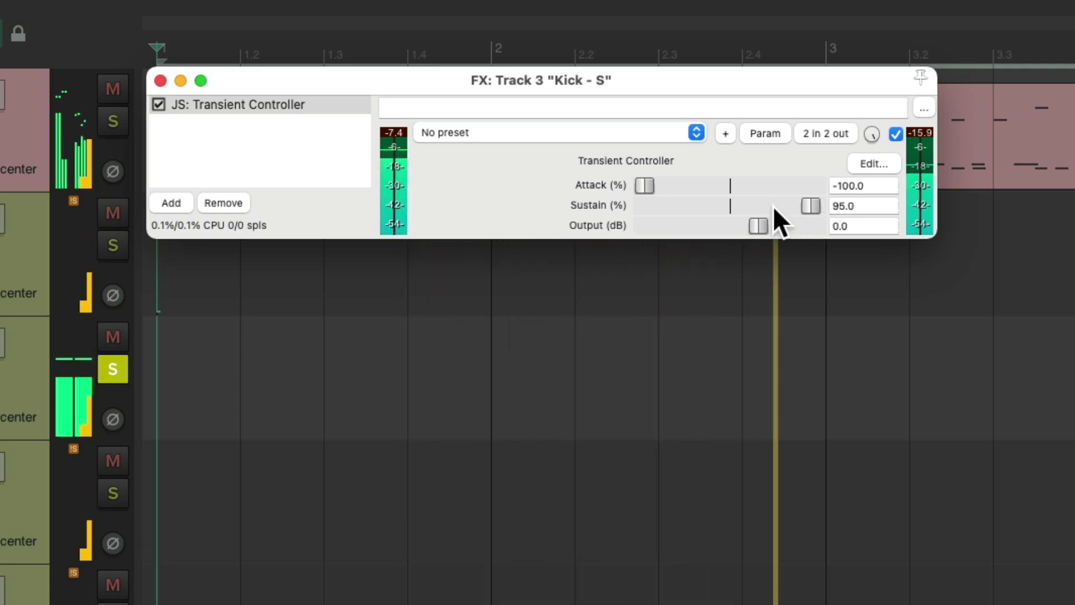
{"action": "key", "text": "space"}
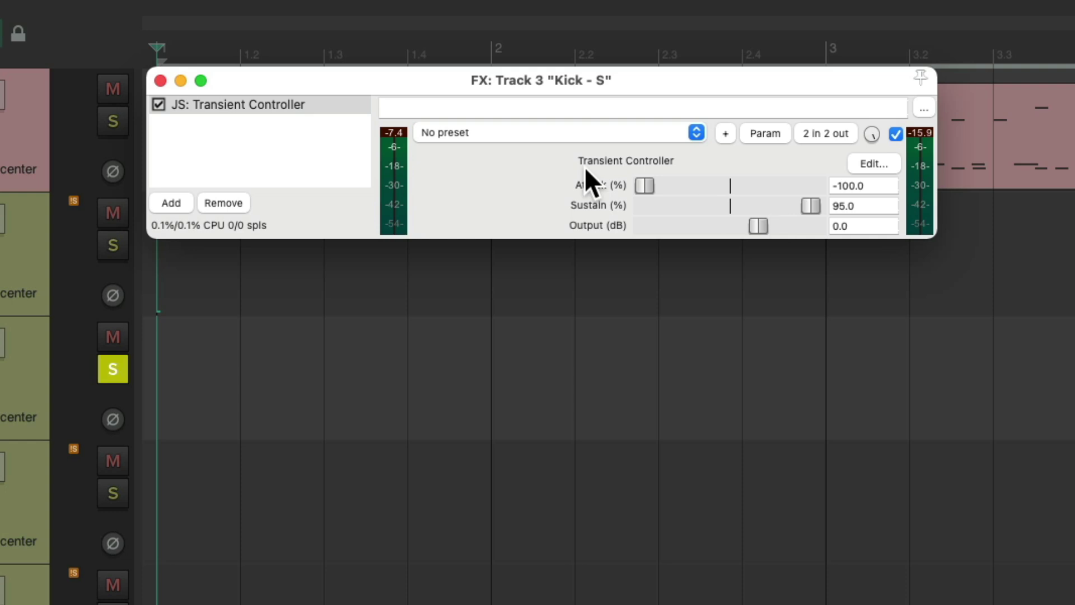
{"action": "left_click", "coordinate": [160, 80]}
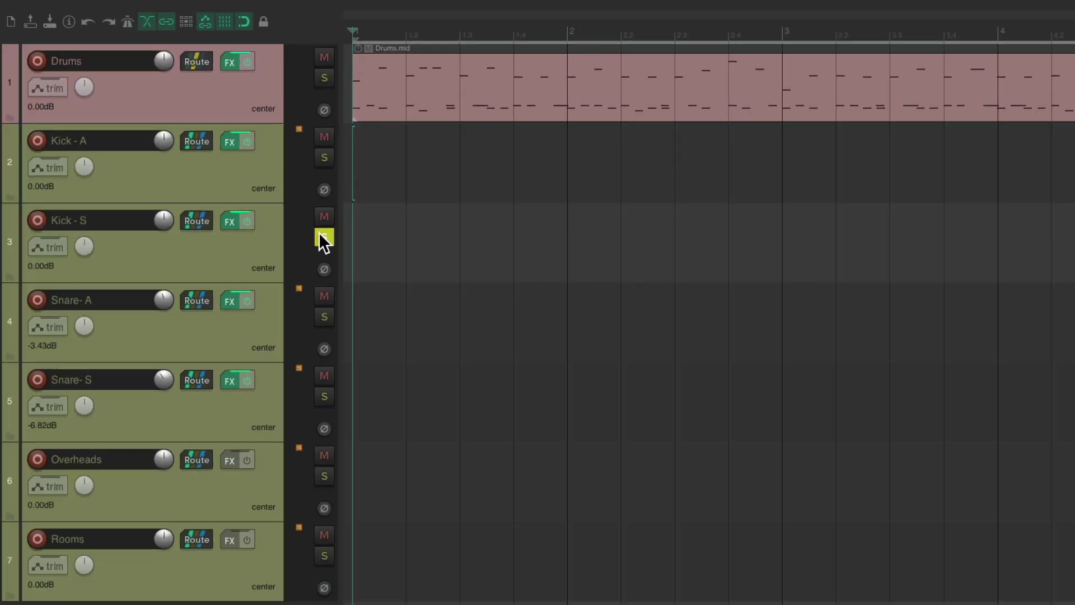
Step: In the Mixer, solo Kick - A and Kick - S and lower both faders during playback
{"action": "left_click", "coordinate": [112, 369]}
{"action": "key", "text": "super+m"}
{"action": "left_click", "coordinate": [418, 232]}
{"action": "key", "text": "space"}
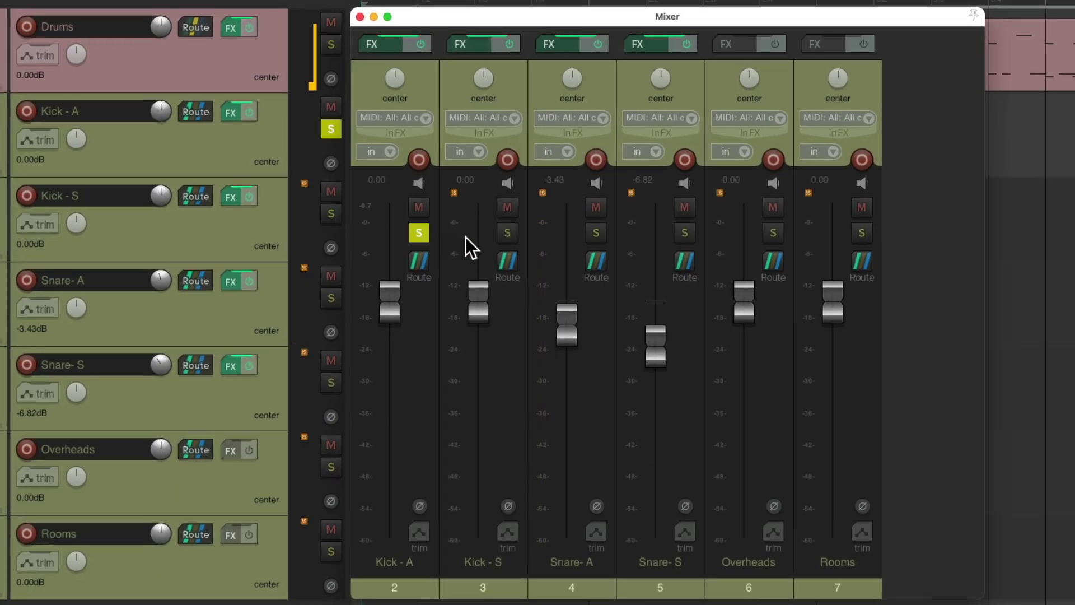
{"action": "left_click", "coordinate": [508, 233]}
{"action": "left_click_drag", "start_coordinate": [479, 309], "coordinate": [480, 318]}
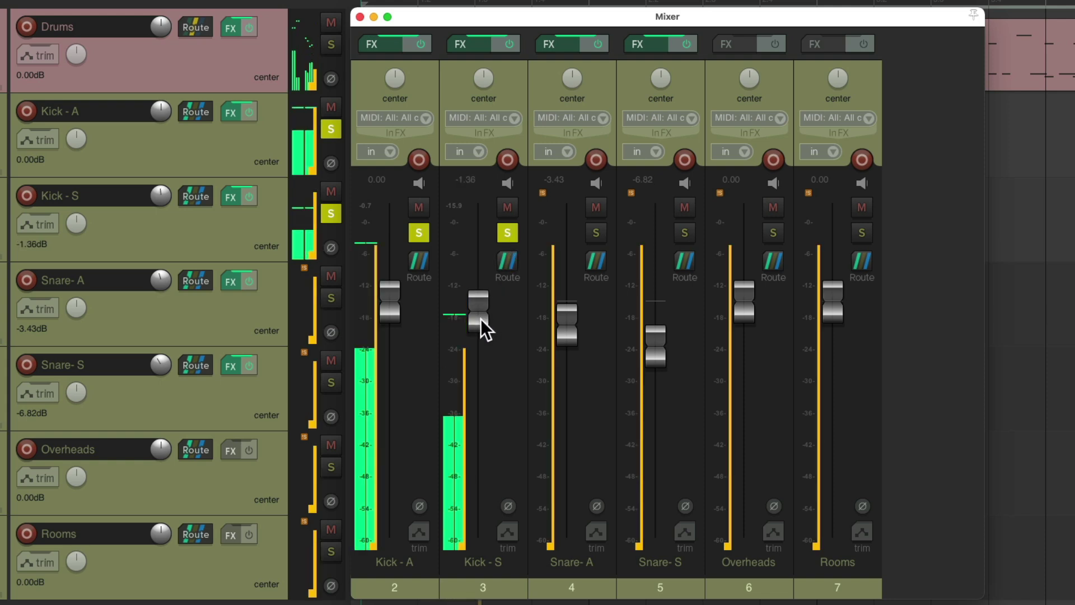
{"action": "left_click_drag", "start_coordinate": [397, 310], "coordinate": [399, 315]}
{"action": "mouse_move", "coordinate": [465, 317]}
{"action": "left_mouse_down"}
{"action": "mouse_move", "coordinate": [471, 418]}
{"action": "mouse_move", "coordinate": [478, 295]}
{"action": "mouse_move", "coordinate": [474, 330]}
{"action": "left_mouse_up"}
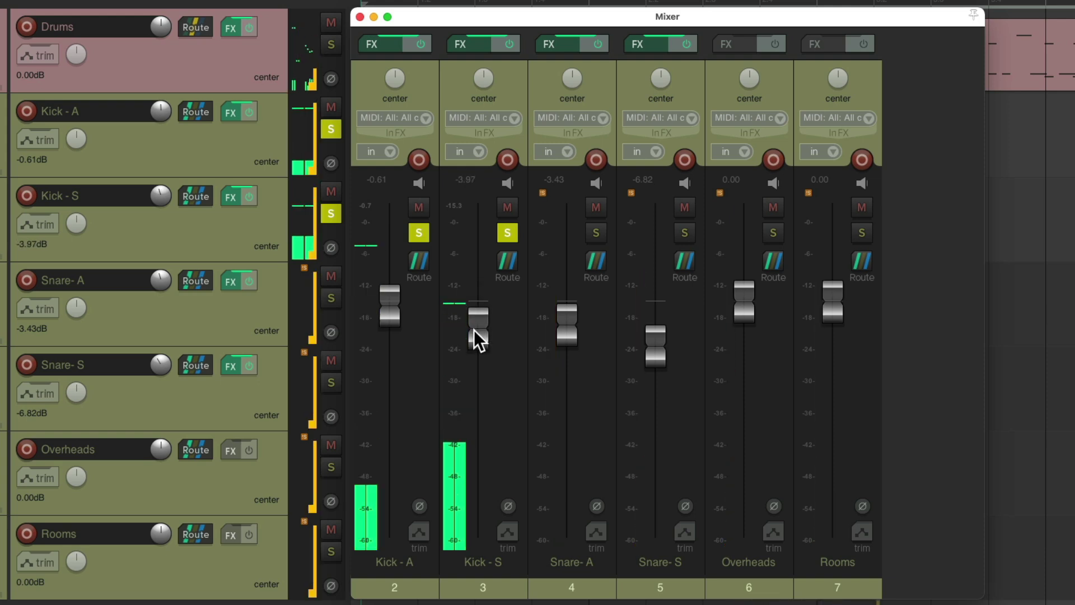
Step: Clear the solos, then settle Kick - A at -1.18 dB, Kick - S at -3.78 dB and Snare- S at -5.89 dB
{"action": "left_click", "coordinate": [507, 233]}
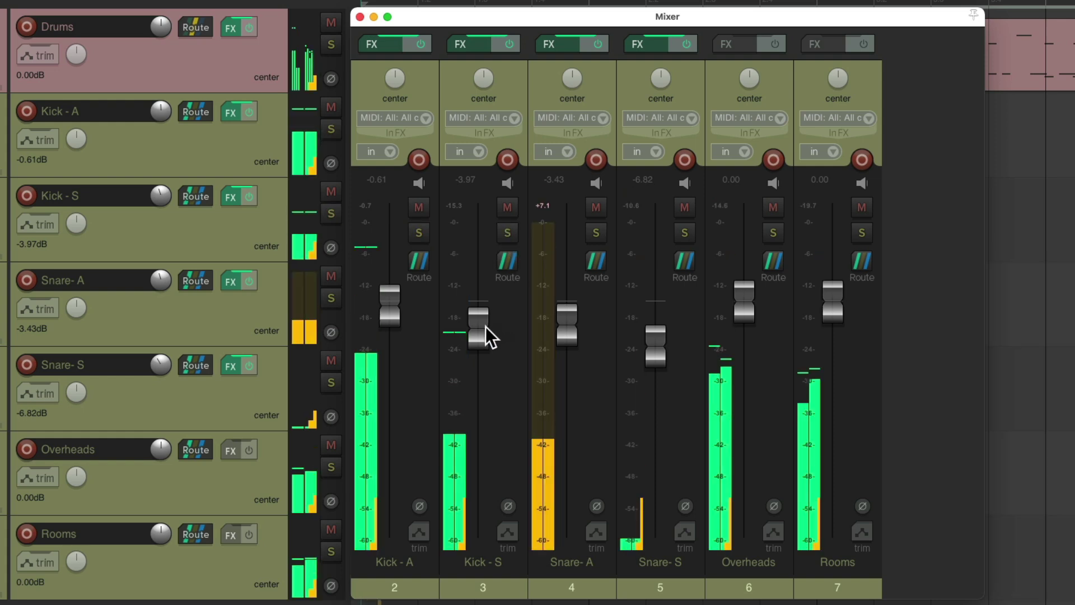
{"action": "left_click_drag", "start_coordinate": [484, 331], "coordinate": [482, 323]}
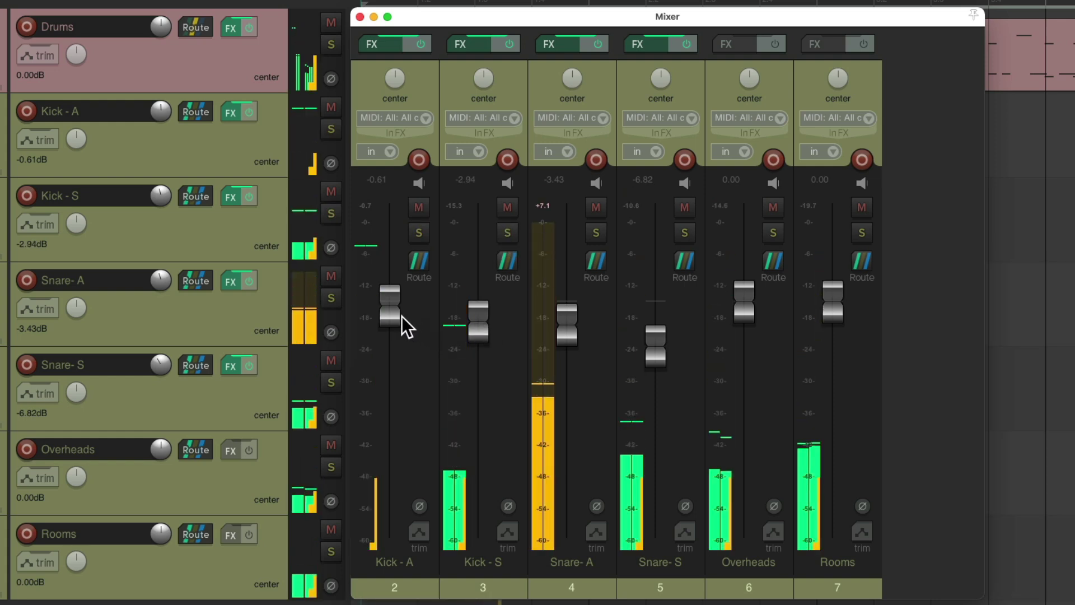
{"action": "left_click_drag", "start_coordinate": [399, 314], "coordinate": [392, 317]}
{"action": "mouse_move", "coordinate": [468, 322]}
{"action": "left_mouse_down"}
{"action": "mouse_move", "coordinate": [481, 328]}
{"action": "mouse_move", "coordinate": [483, 284]}
{"action": "mouse_move", "coordinate": [481, 328]}
{"action": "left_mouse_up"}
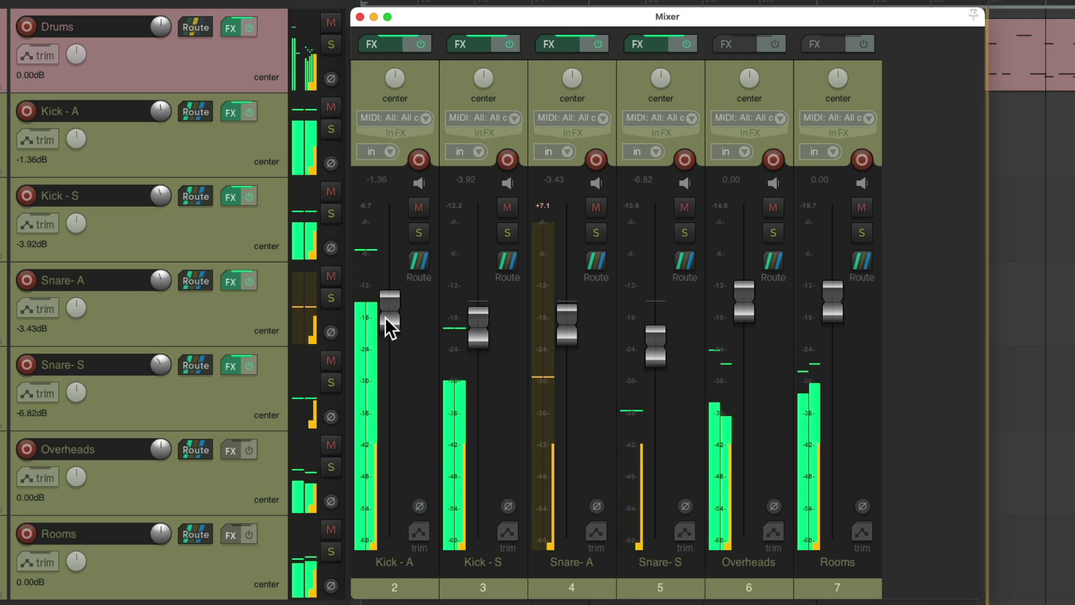
{"action": "left_click_drag", "start_coordinate": [386, 319], "coordinate": [385, 317]}
{"action": "left_click_drag", "start_coordinate": [476, 327], "coordinate": [476, 325]}
{"action": "left_click_drag", "start_coordinate": [657, 352], "coordinate": [656, 345]}
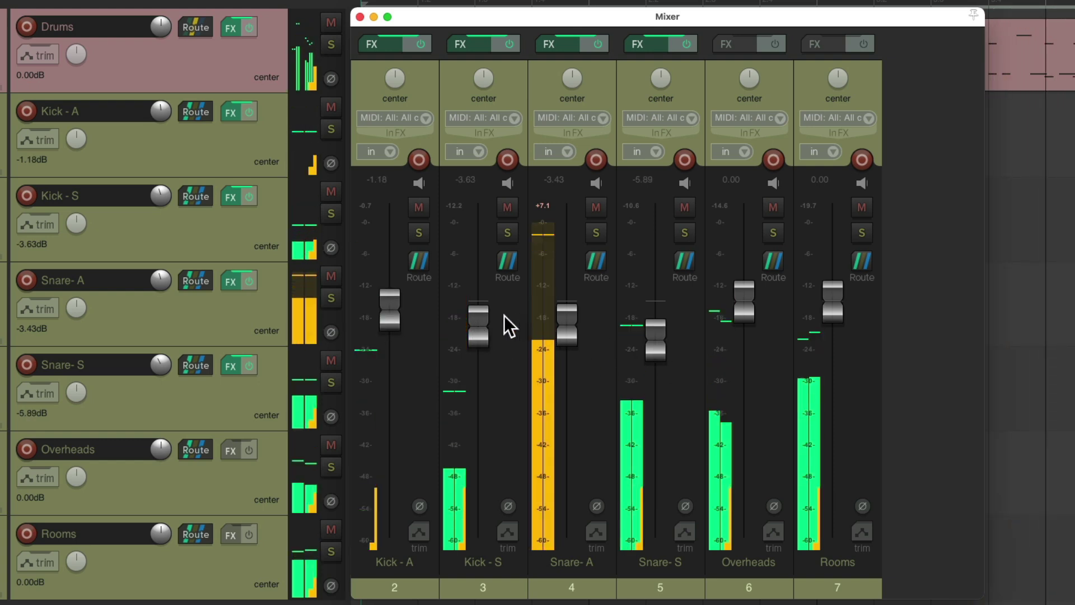
{"action": "scroll", "coordinate": [482, 324], "scroll_direction": "down", "scroll_amount": 1}
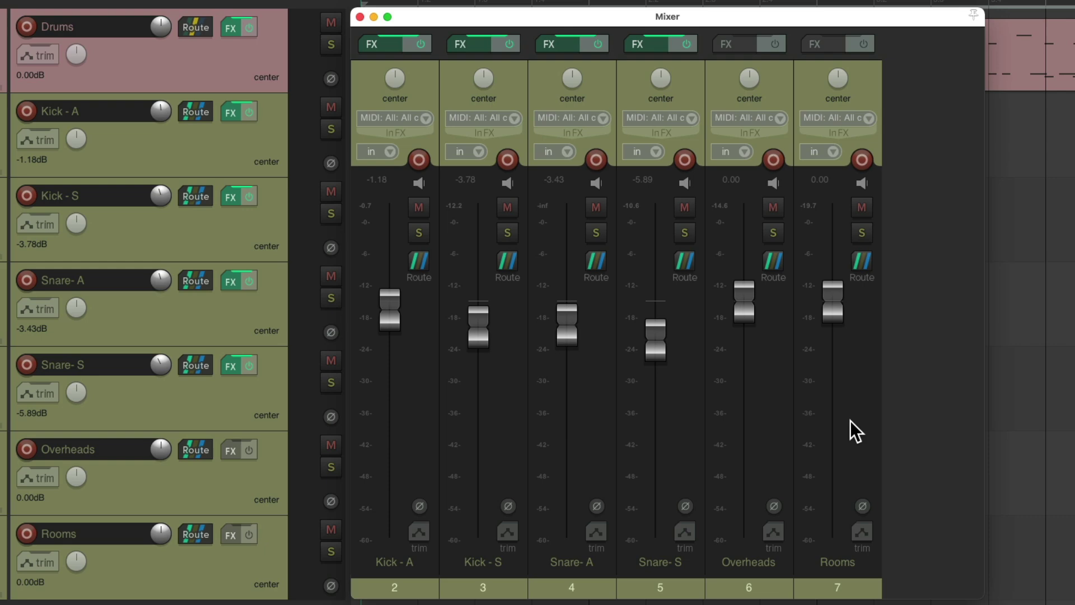
Step: Duplicate the Rooms track, name the copy 'Smashed', and filter its Add FX browser to the 1175 Compressor
{"action": "key", "text": "super+m"}
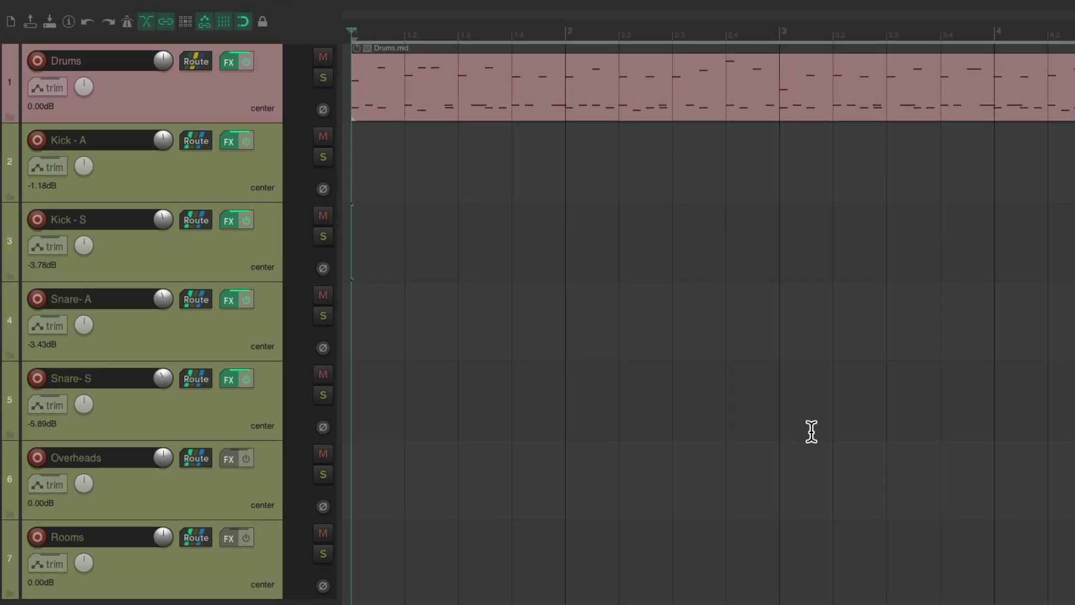
{"action": "right_click", "coordinate": [219, 570]}
{"action": "left_click", "coordinate": [309, 244]}
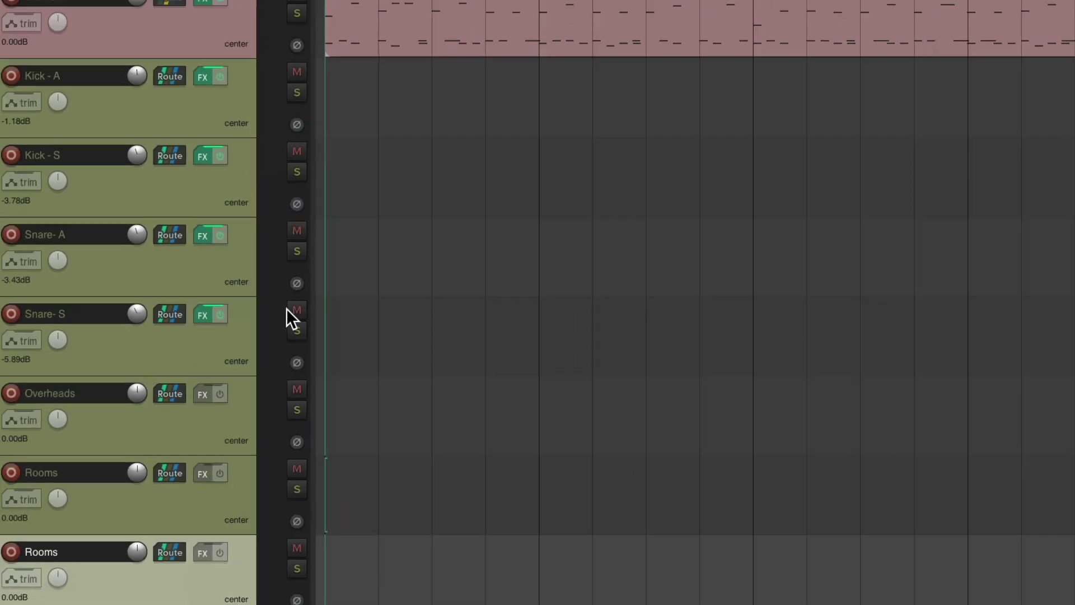
{"action": "double_click", "coordinate": [65, 572]}
{"action": "type", "text": "Smashed"}
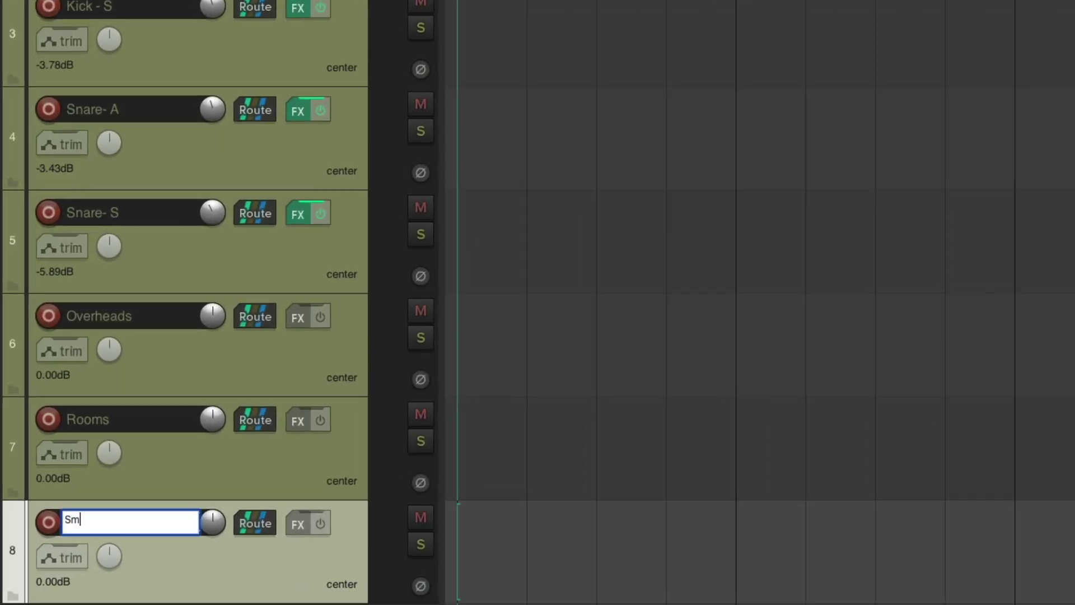
{"action": "key", "text": "Return"}
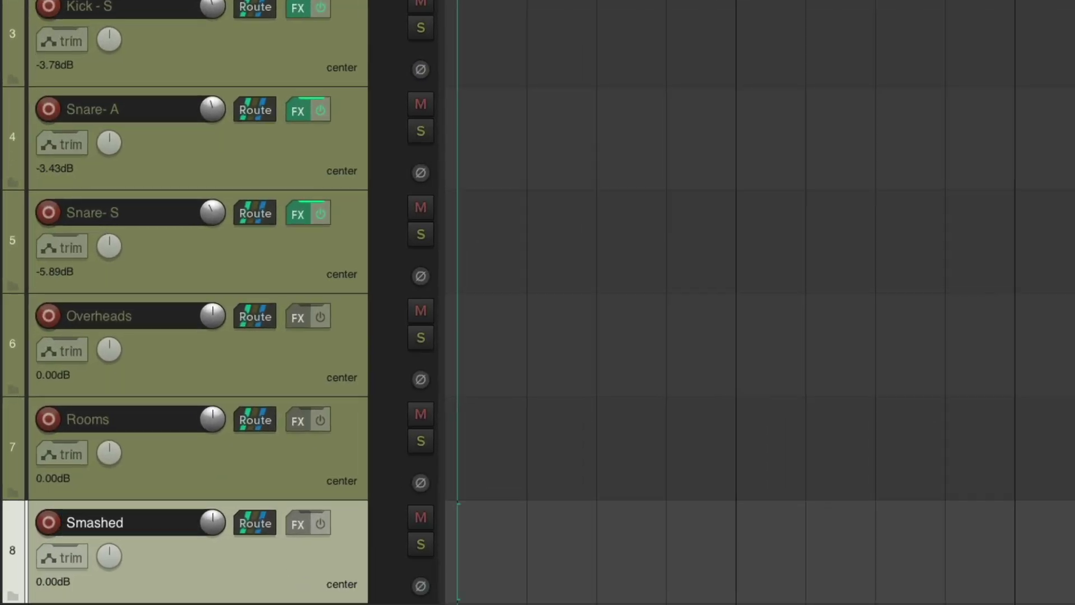
{"action": "left_click", "coordinate": [301, 526]}
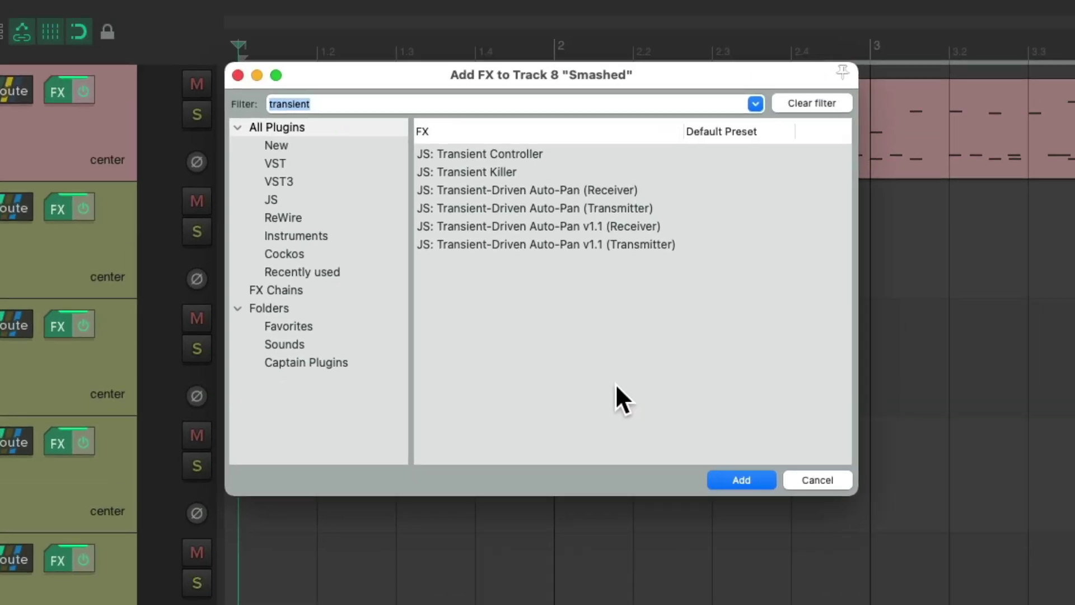
{"action": "type", "text": "1175"}
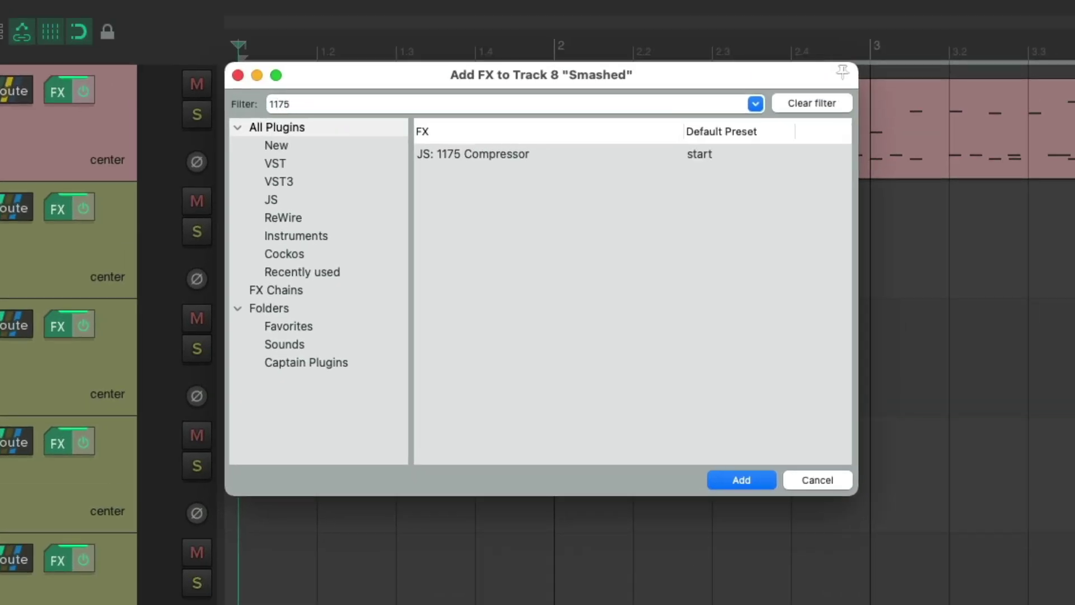
Step: Load JS: 1175 Compressor on Smashed, pull the threshold well down and raise make-up gain to about 11.9 dB
{"action": "double_click", "coordinate": [528, 154]}
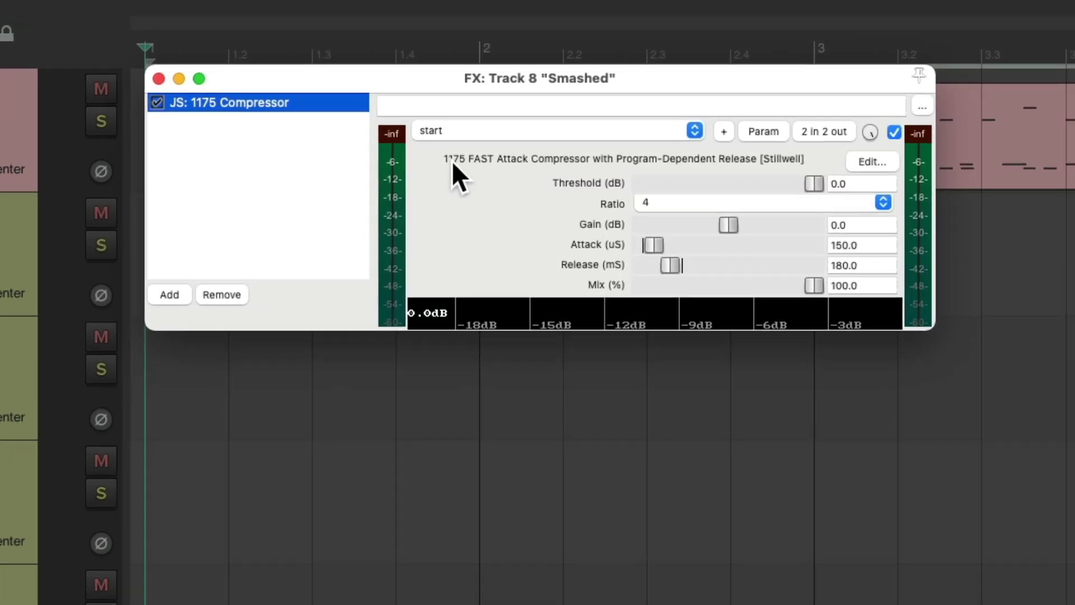
{"action": "key", "text": "space"}
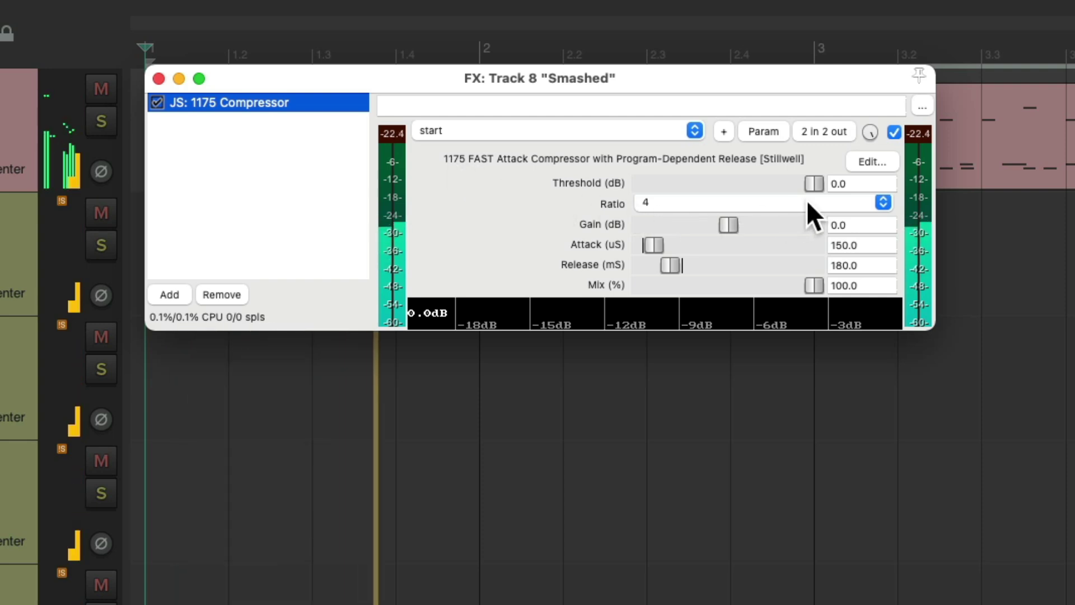
{"action": "key", "text": "space"}
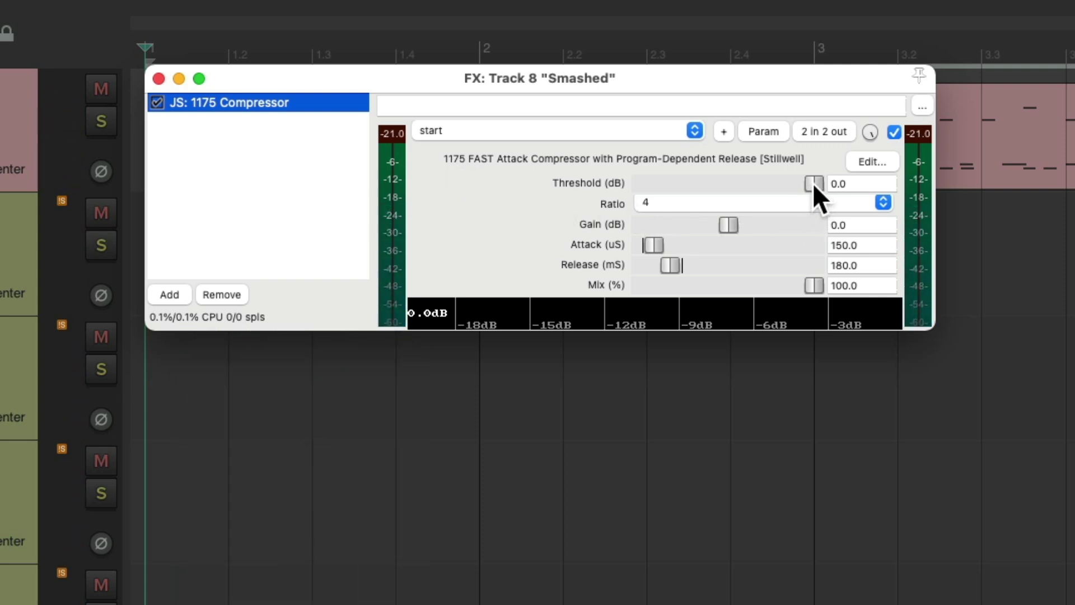
{"action": "key", "text": "space"}
{"action": "left_click_drag", "start_coordinate": [812, 183], "coordinate": [768, 228]}
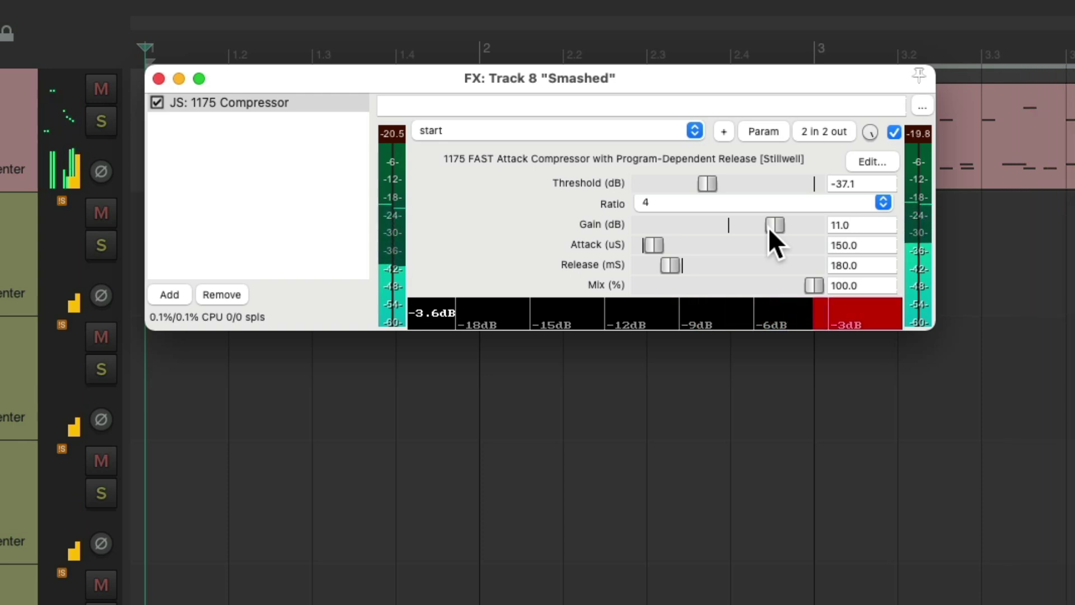
{"action": "left_click_drag", "start_coordinate": [769, 227], "coordinate": [771, 228]}
{"action": "key", "text": "space"}
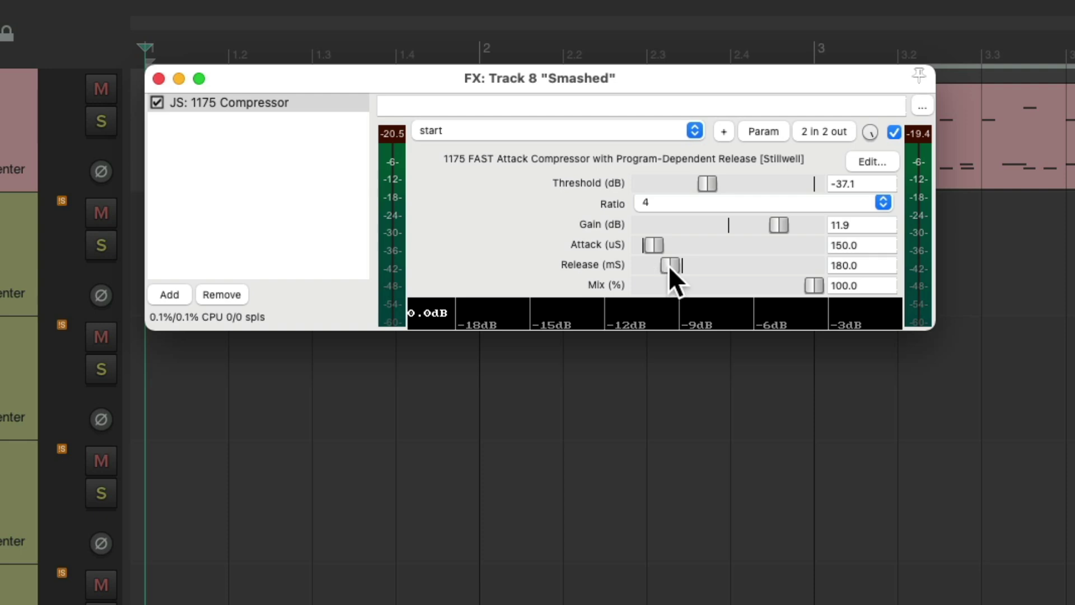
Step: Set release to 20 ms and attack to 110 µs, then fine-tune threshold to -37.1 dB and gain to 12.1 dB
{"action": "left_click_drag", "start_coordinate": [668, 266], "coordinate": [633, 265]}
{"action": "key", "text": "space"}
{"action": "left_click_drag", "start_coordinate": [655, 244], "coordinate": [654, 244]}
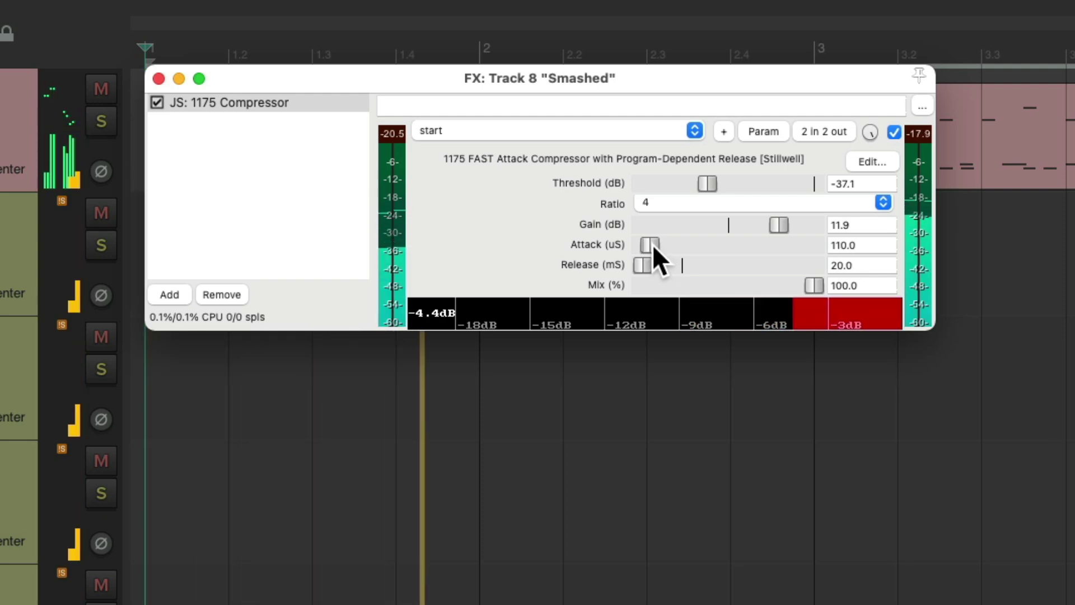
{"action": "mouse_move", "coordinate": [709, 185]}
{"action": "left_mouse_down"}
{"action": "mouse_move", "coordinate": [766, 182]}
{"action": "mouse_move", "coordinate": [709, 187]}
{"action": "left_mouse_up"}
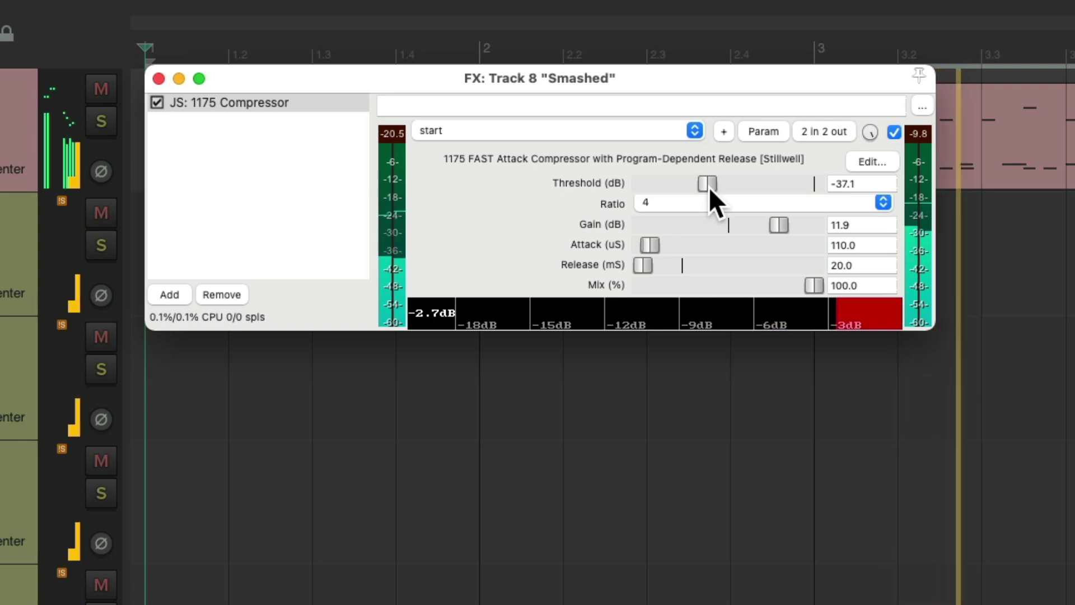
{"action": "mouse_move", "coordinate": [775, 221]}
{"action": "left_mouse_down"}
{"action": "mouse_move", "coordinate": [756, 221]}
{"action": "mouse_move", "coordinate": [778, 221]}
{"action": "left_mouse_up"}
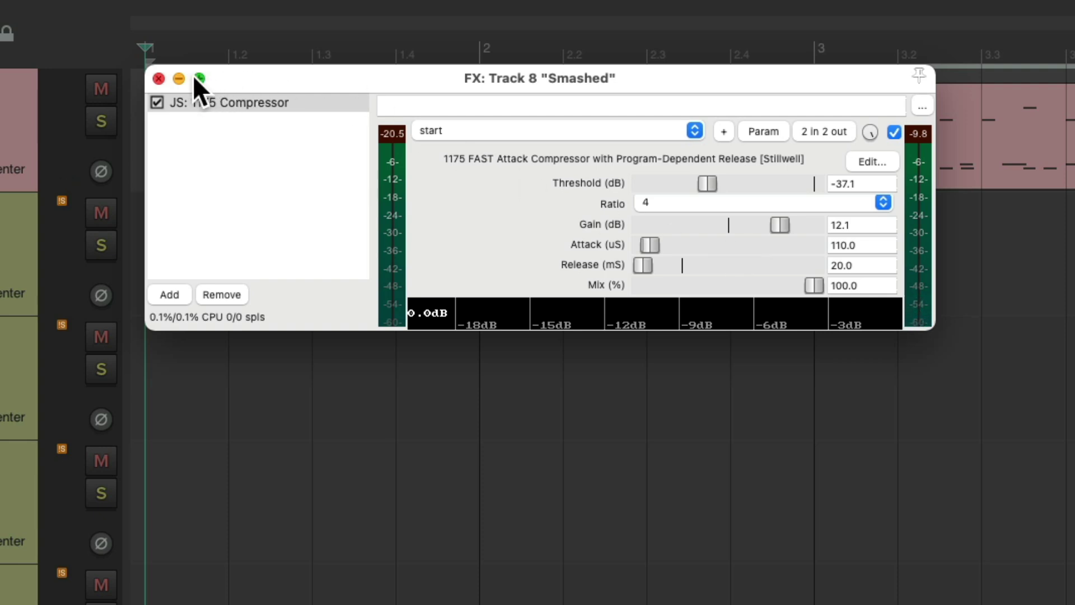
{"action": "left_click", "coordinate": [156, 80]}
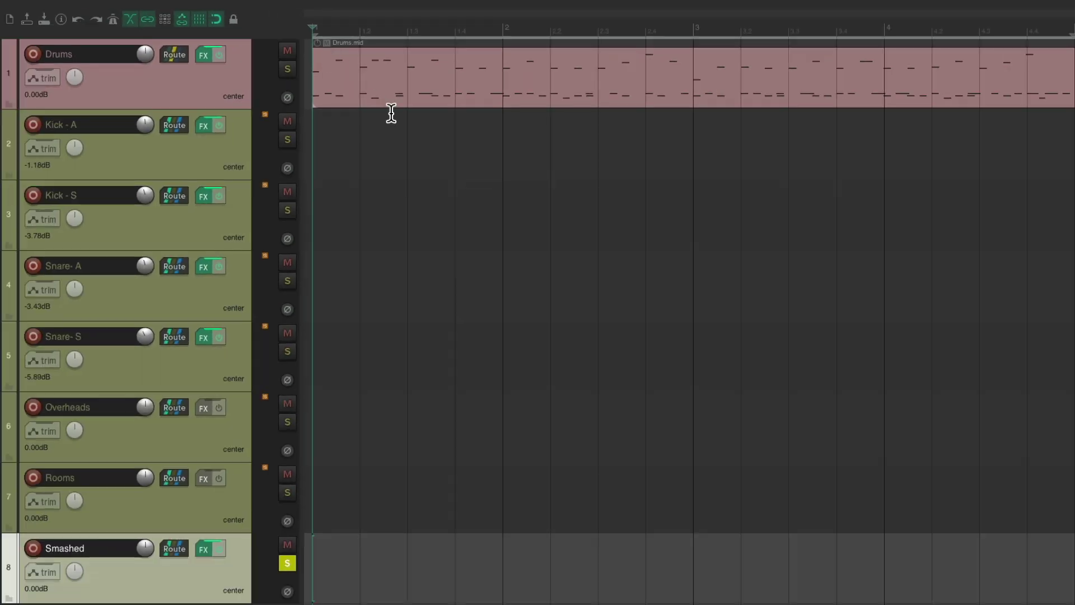
Step: Solo Rooms and Smashed in the Mixer and balance the Smashed fader against Rooms during playback
{"action": "key", "text": "super+m"}
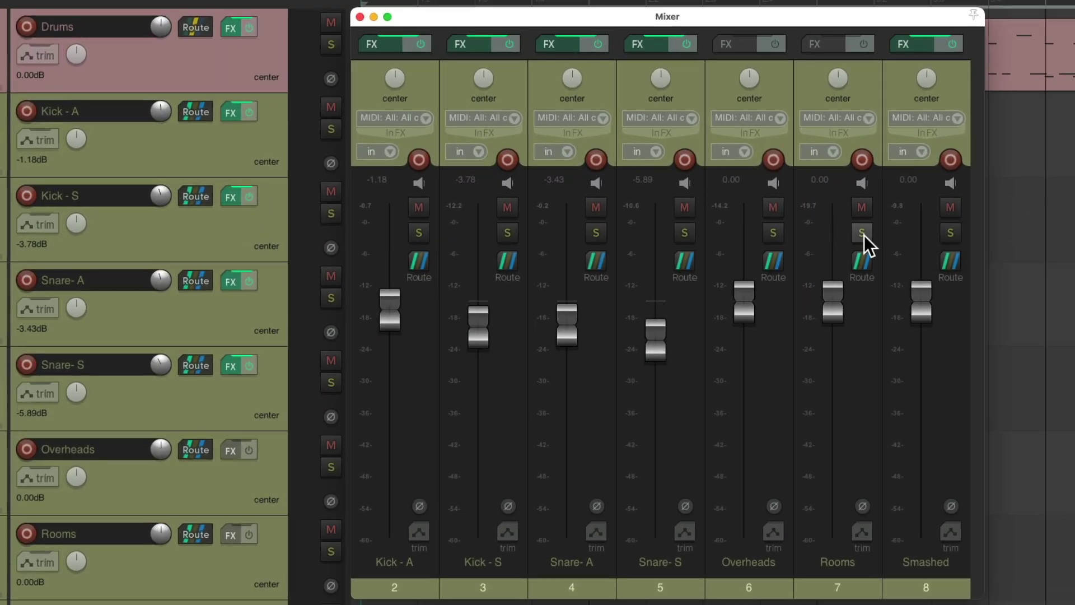
{"action": "left_click", "coordinate": [863, 233]}
{"action": "key", "text": "space"}
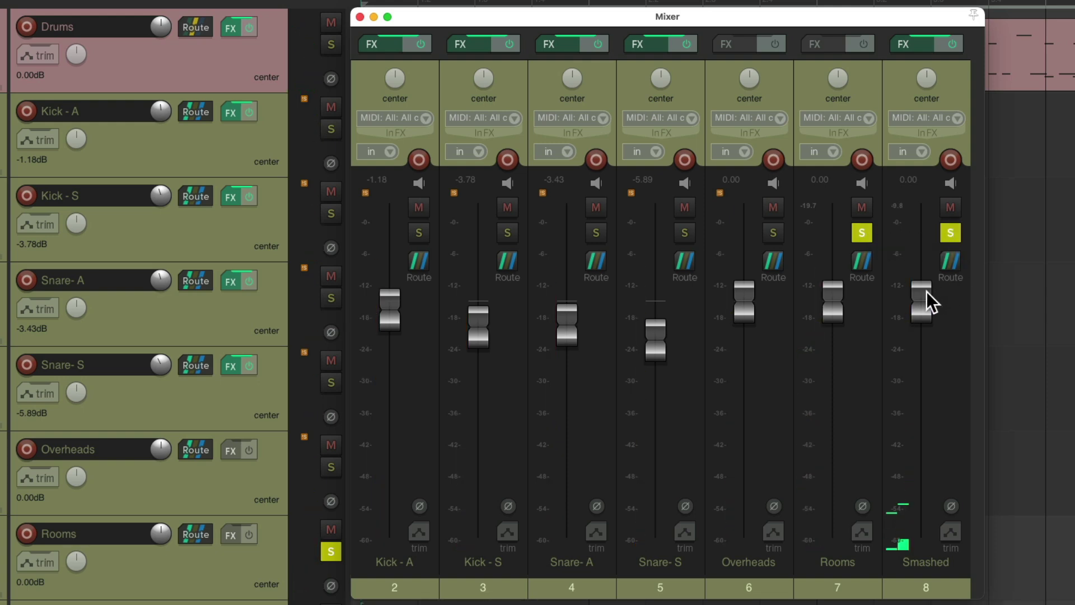
{"action": "left_click_drag", "start_coordinate": [926, 291], "coordinate": [920, 337]}
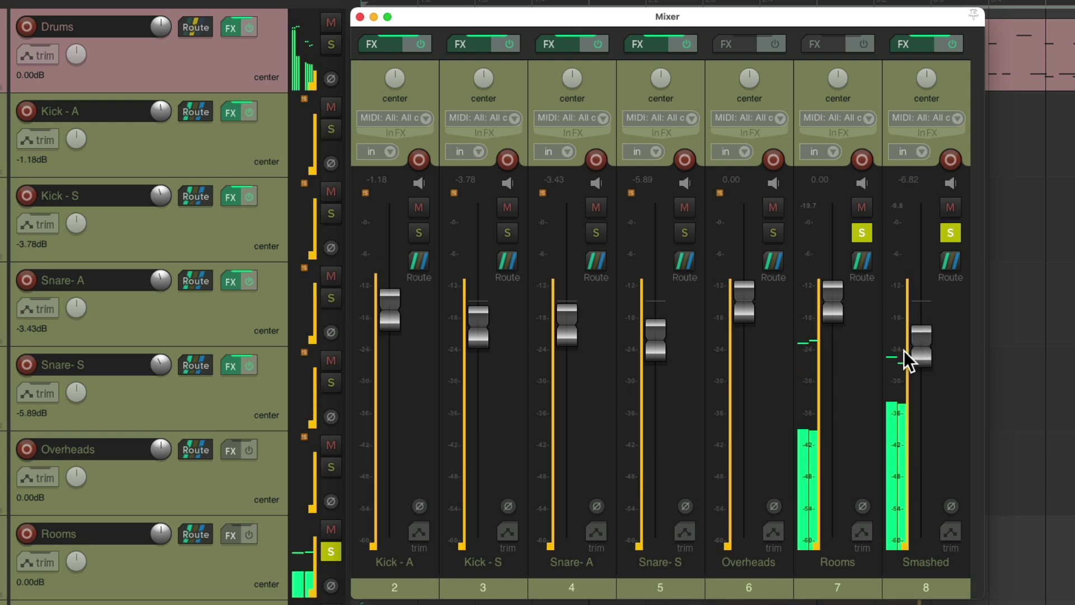
Step: Unsolo, settle Smashed at -5.02 dB, and compare the kit with Smashed muted and unmuted
{"action": "left_click", "coordinate": [951, 232]}
{"action": "mouse_move", "coordinate": [927, 347]}
{"action": "left_mouse_down"}
{"action": "mouse_move", "coordinate": [925, 335]}
{"action": "mouse_move", "coordinate": [917, 408]}
{"action": "mouse_move", "coordinate": [919, 284]}
{"action": "mouse_move", "coordinate": [914, 336]}
{"action": "left_mouse_up"}
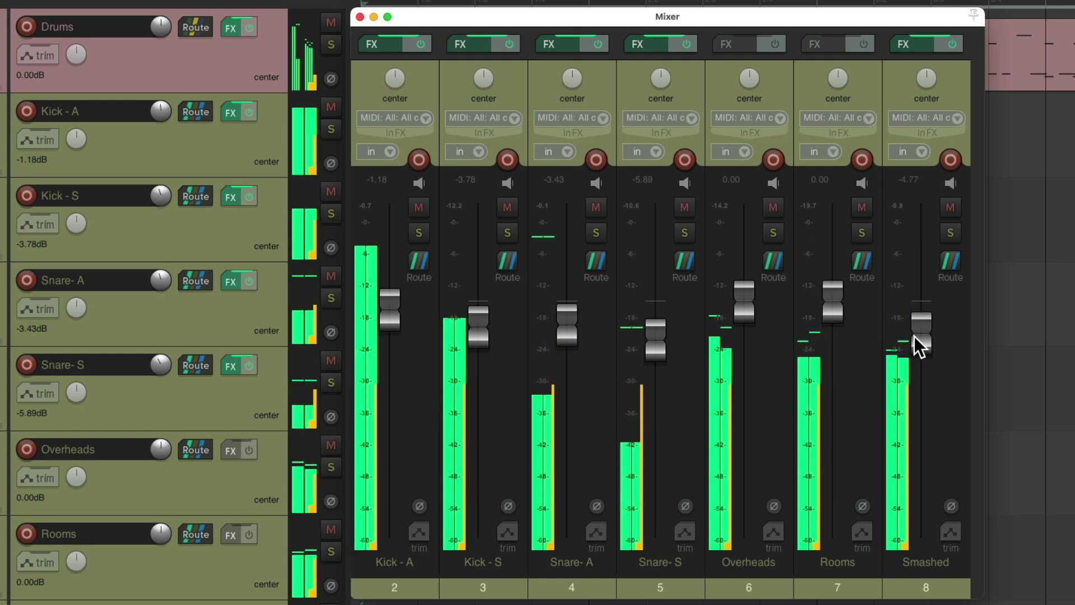
{"action": "left_click", "coordinate": [947, 206]}
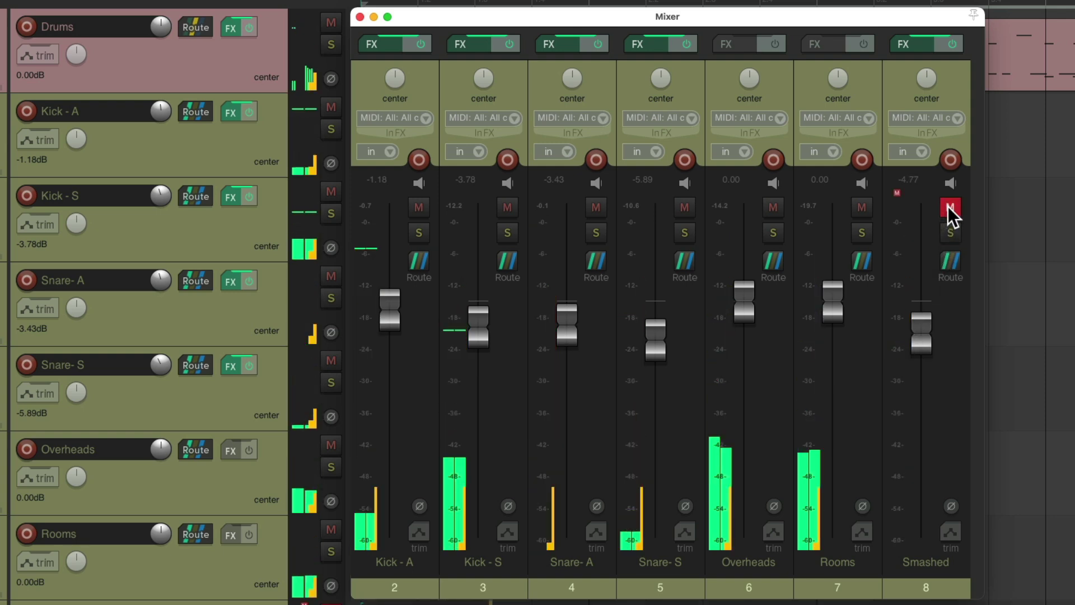
{"action": "left_click", "coordinate": [947, 206]}
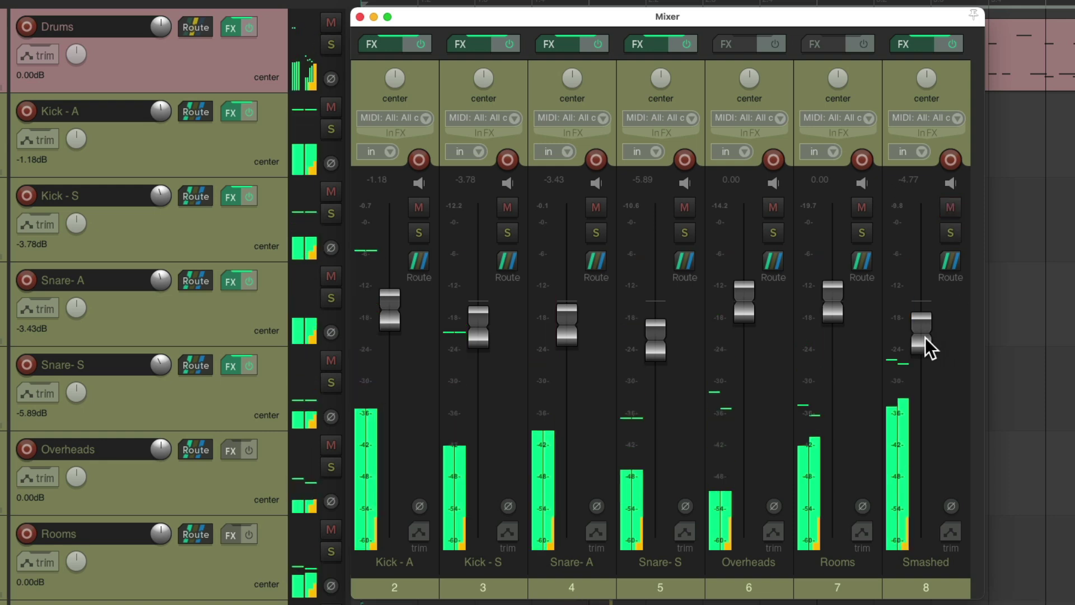
{"action": "scroll", "coordinate": [922, 341], "scroll_direction": "down", "scroll_amount": 1}
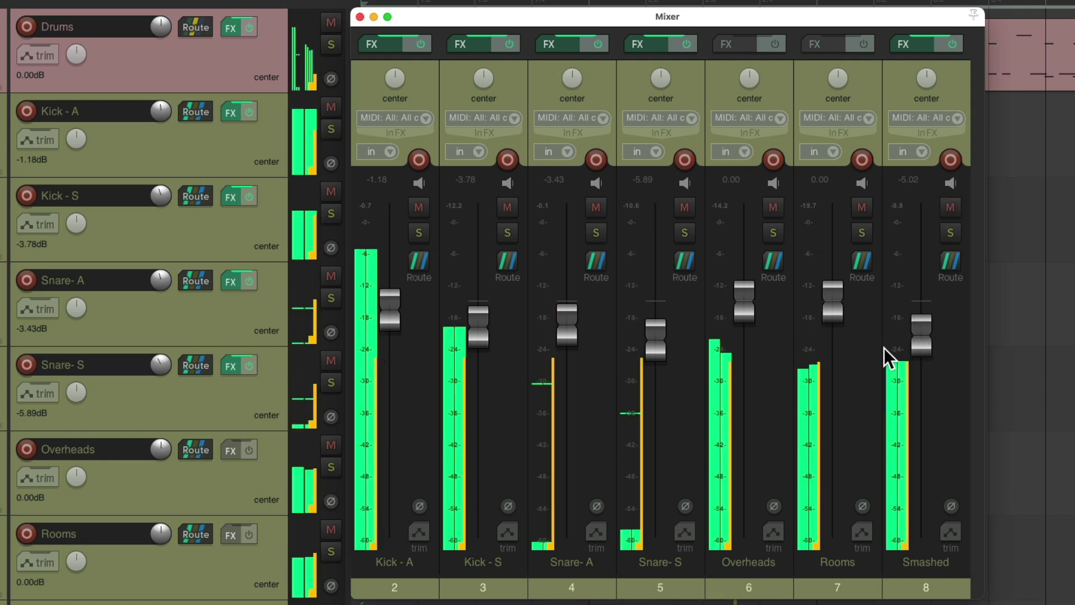
{"action": "key", "text": "space"}
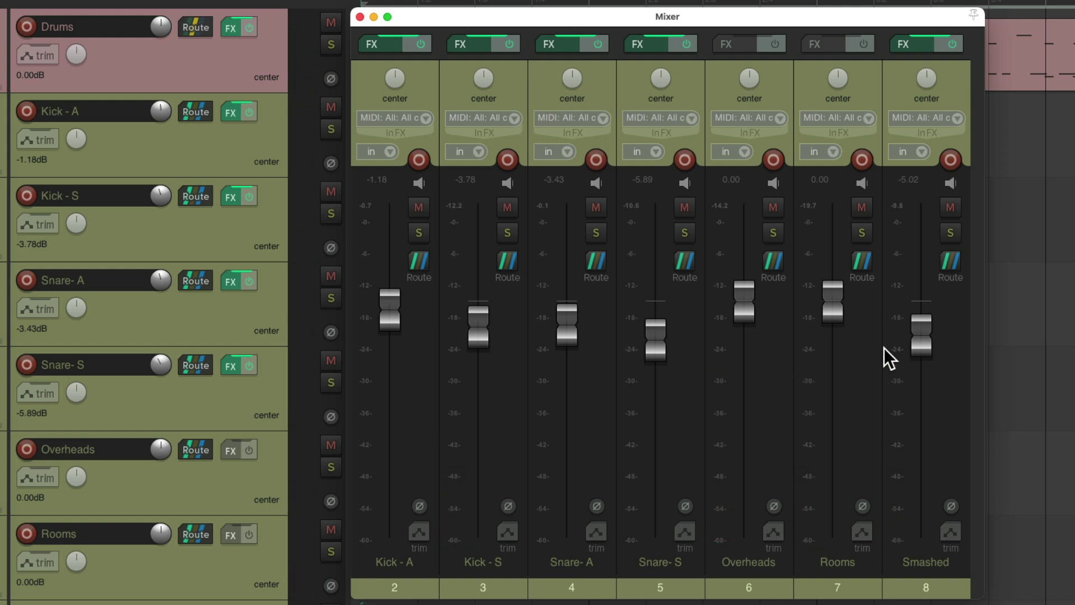
{"action": "left_click", "coordinate": [951, 208]}
{"action": "left_click", "coordinate": [684, 207]}
{"action": "left_click", "coordinate": [508, 207]}
{"action": "left_click", "coordinate": [420, 44]}
{"action": "left_click", "coordinate": [509, 44]}
{"action": "left_click", "coordinate": [598, 44]}
{"action": "left_click", "coordinate": [687, 43]}
{"action": "left_click", "coordinate": [952, 44]}
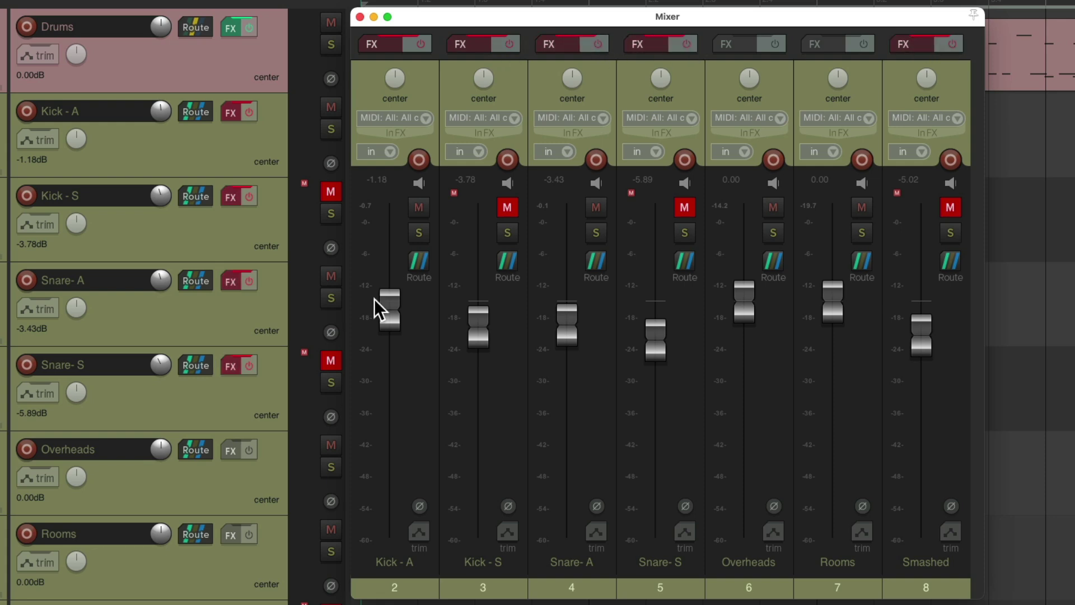
{"action": "double_click", "coordinate": [386, 308]}
{"action": "double_click", "coordinate": [567, 317]}
{"action": "key", "text": "space"}
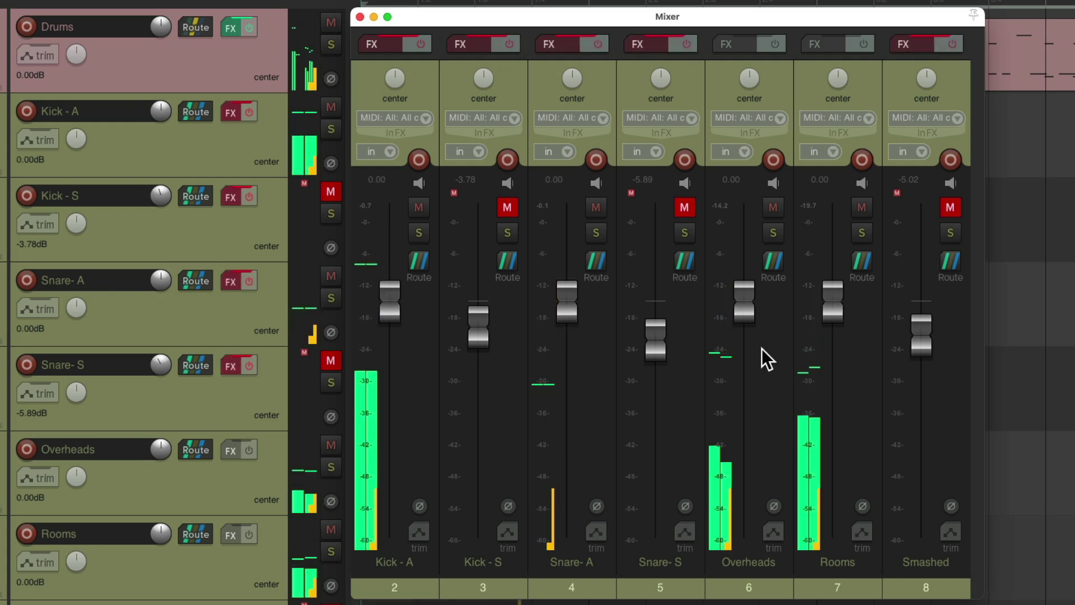
{"action": "key", "text": "space"}
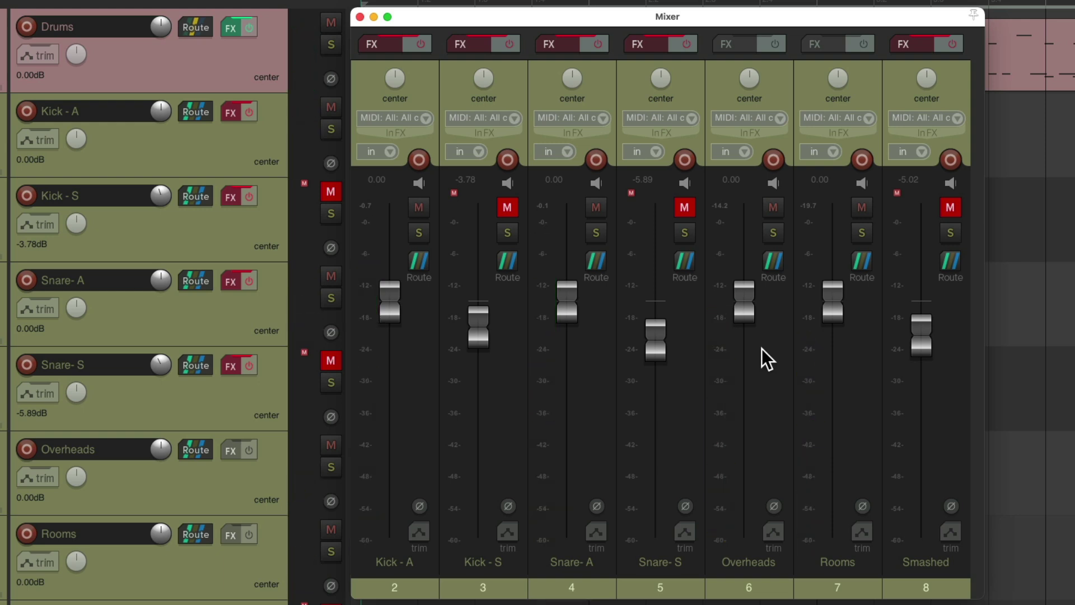
{"action": "key", "text": "space"}
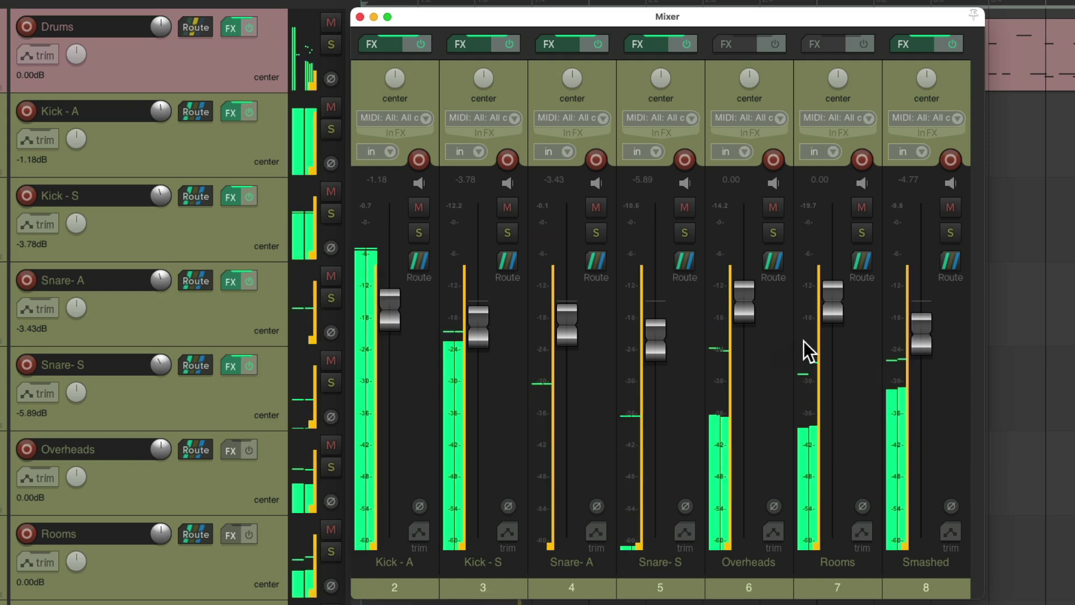
Step: Drag the faders during playback: Smashed to -6.88 dB, Kick - S to -4.37 dB, Snare- S to -5.48 dB
{"action": "left_click_drag", "start_coordinate": [916, 342], "coordinate": [916, 346]}
{"action": "mouse_move", "coordinate": [667, 331]}
{"action": "left_mouse_down"}
{"action": "mouse_move", "coordinate": [660, 278]}
{"action": "mouse_move", "coordinate": [658, 334]}
{"action": "left_mouse_up"}
{"action": "mouse_move", "coordinate": [470, 334]}
{"action": "left_mouse_down"}
{"action": "mouse_move", "coordinate": [484, 284]}
{"action": "mouse_move", "coordinate": [483, 334]}
{"action": "left_mouse_up"}
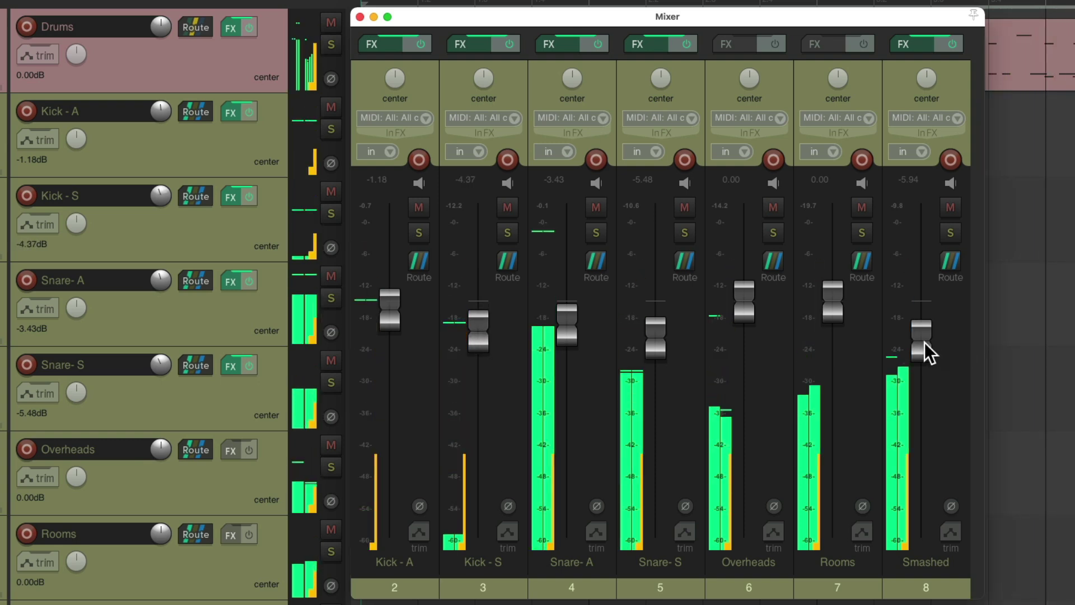
{"action": "left_click_drag", "start_coordinate": [920, 343], "coordinate": [917, 349]}
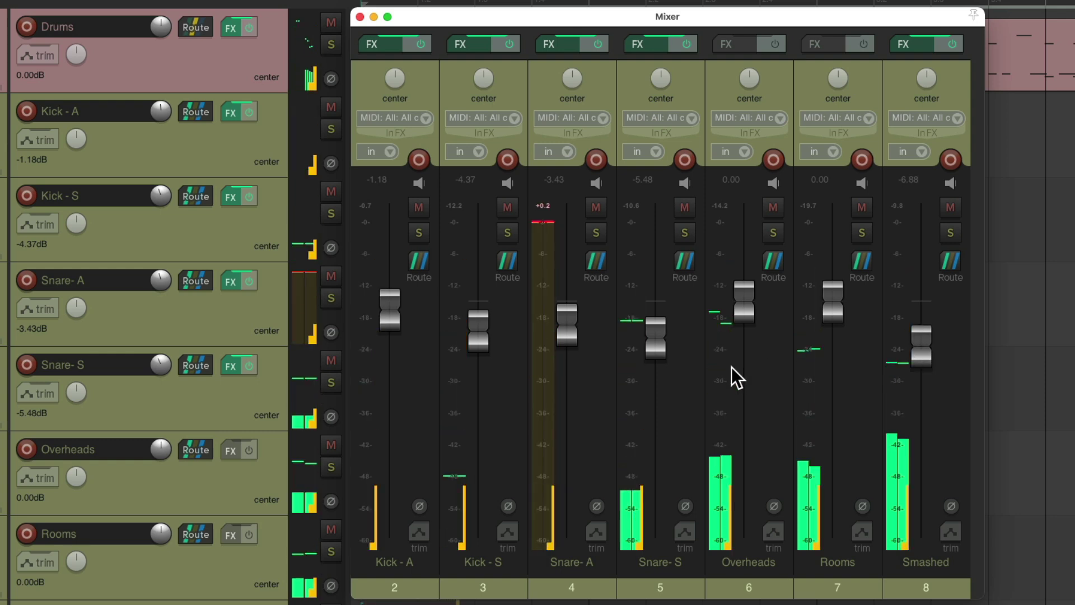